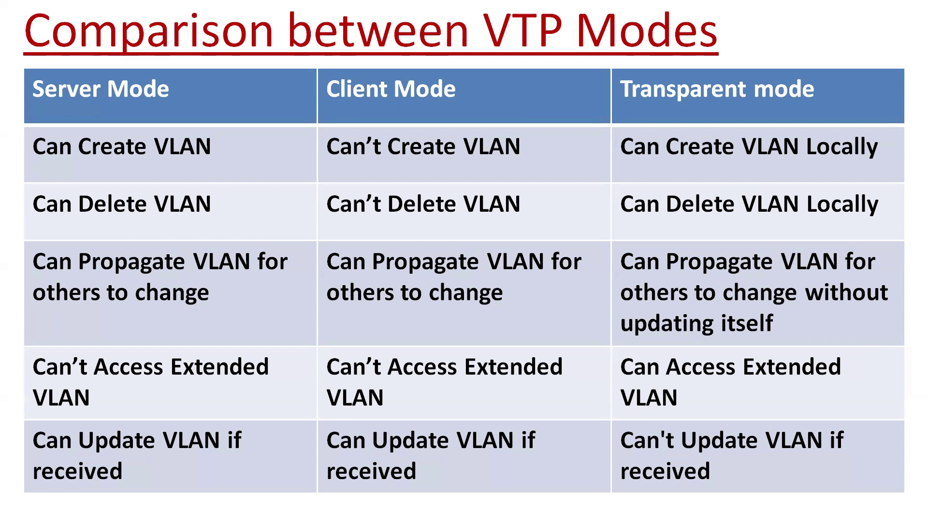
- Revisit the VTP rules slide, then switch to Packet Tracer and select all five switches
{"action": "key", "text": "Left"}
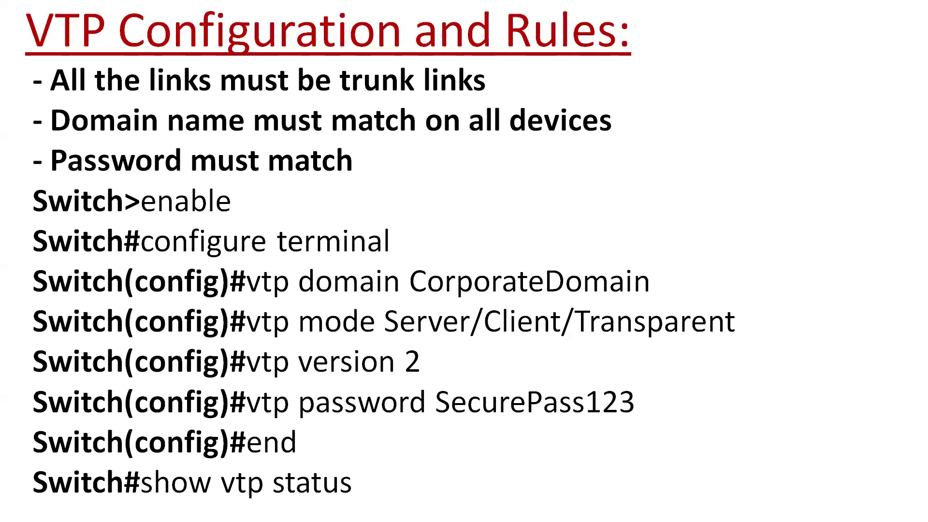
{"action": "key", "text": "Right"}
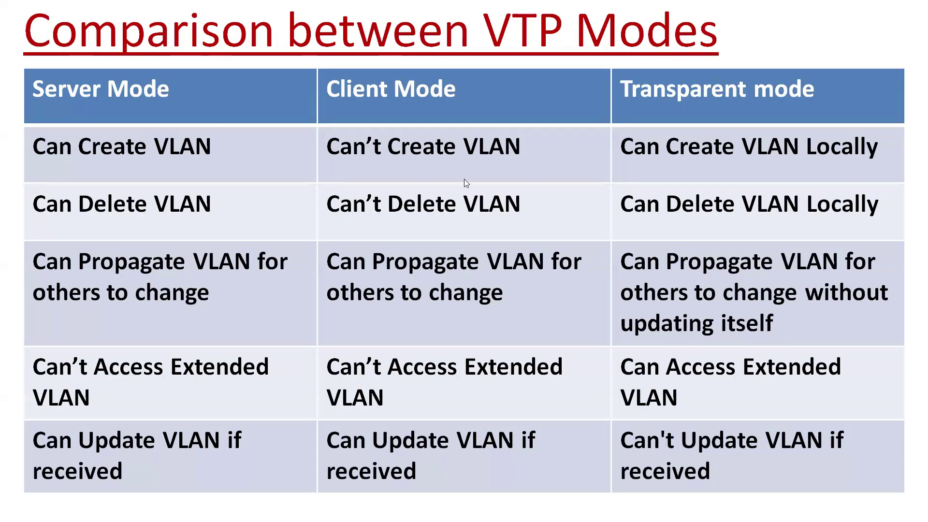
{"action": "key", "text": "alt+Tab"}
{"action": "left_click_drag", "start_coordinate": [55, 158], "coordinate": [854, 269]}
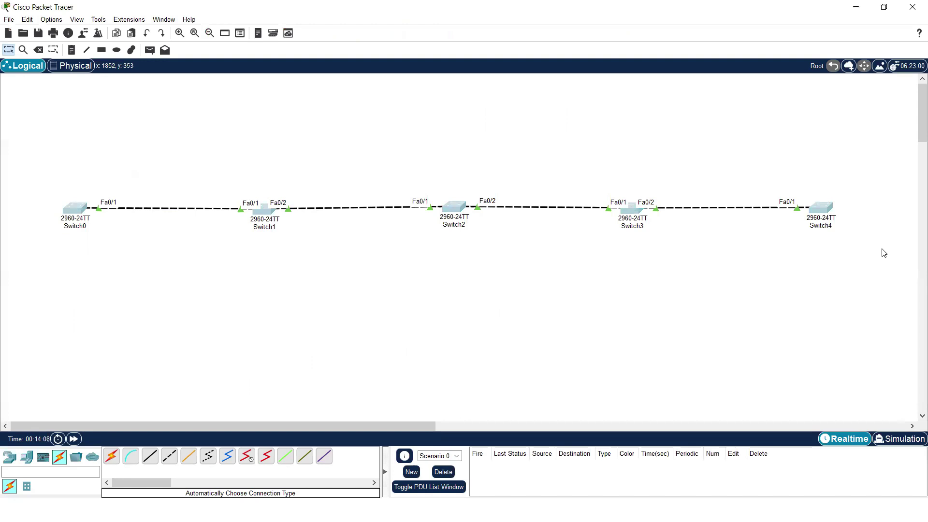
- Add notes SERVER above Switch0 and TRANSPARENT above Switch1
{"action": "left_click", "coordinate": [62, 180]}
{"action": "type", "text": "SERVER"}
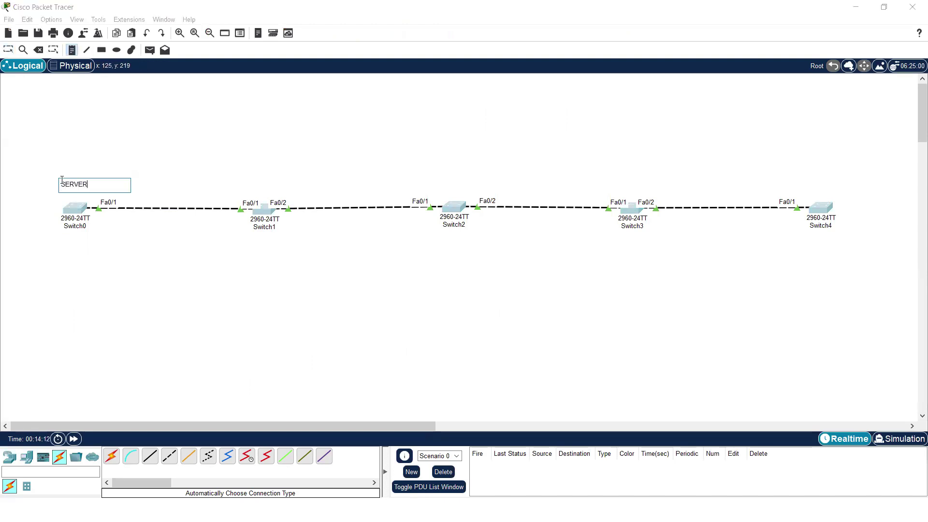
{"action": "left_click", "coordinate": [247, 183]}
{"action": "type", "text": "CLIENT"}
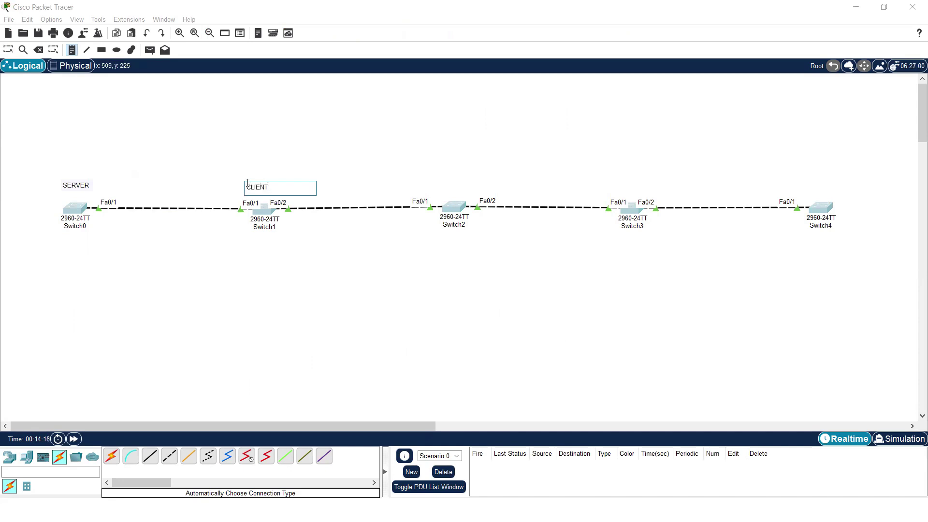
{"action": "key", "text": "ctrl+a"}
{"action": "key", "text": "BackSpace"}
{"action": "type", "text": "TRANS"}
{"action": "left_click", "coordinate": [442, 185]}
- Label Switch2 CLIENT, Switch3 TRANSPARENT MODE and Switch4 CLIENT with notes
{"action": "type", "text": "C"}
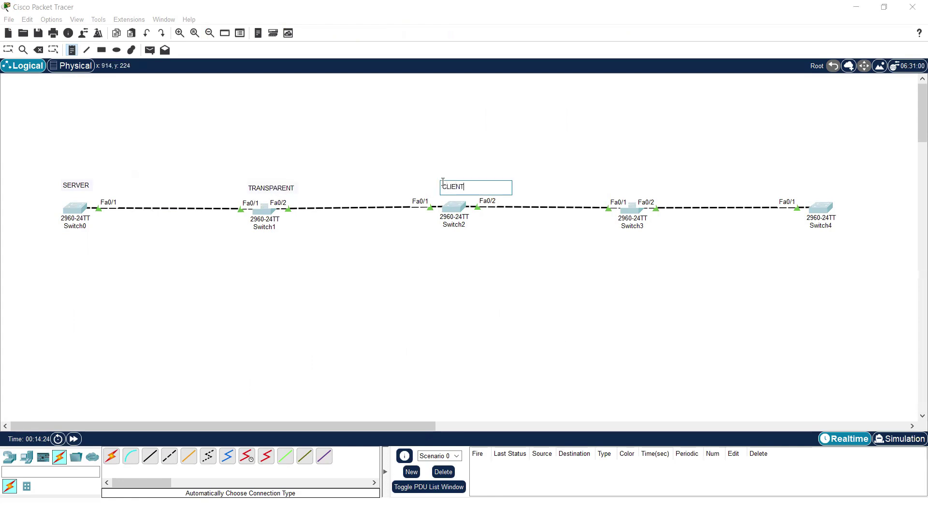
{"action": "left_click", "coordinate": [603, 180]}
{"action": "type", "text": "S"}
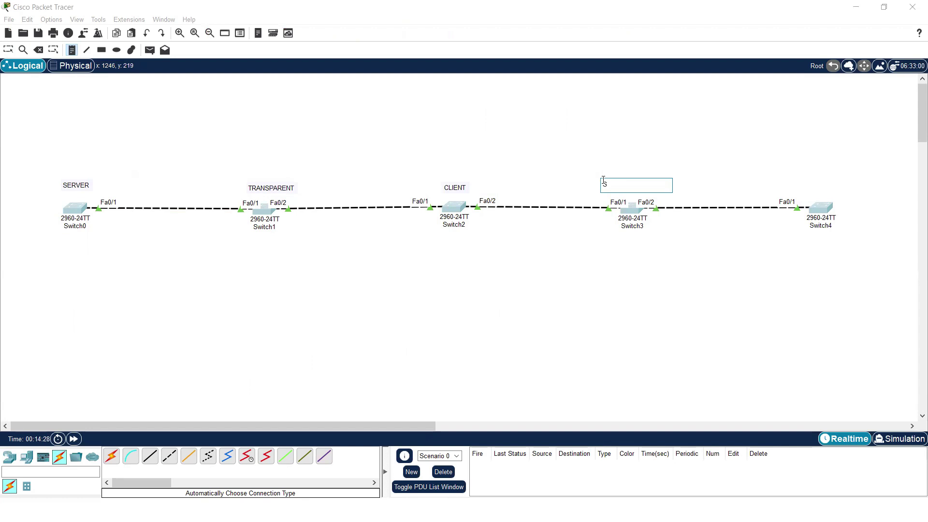
{"action": "type", "text": "RANSPARENT MODE"}
{"action": "left_click", "coordinate": [795, 184]}
{"action": "type", "text": "CLIENT"}
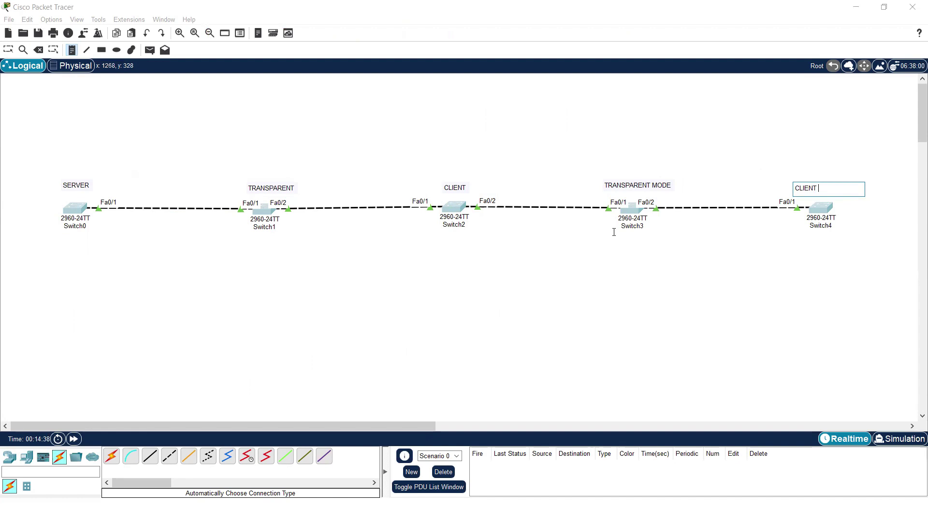
{"action": "key", "text": "Escape"}
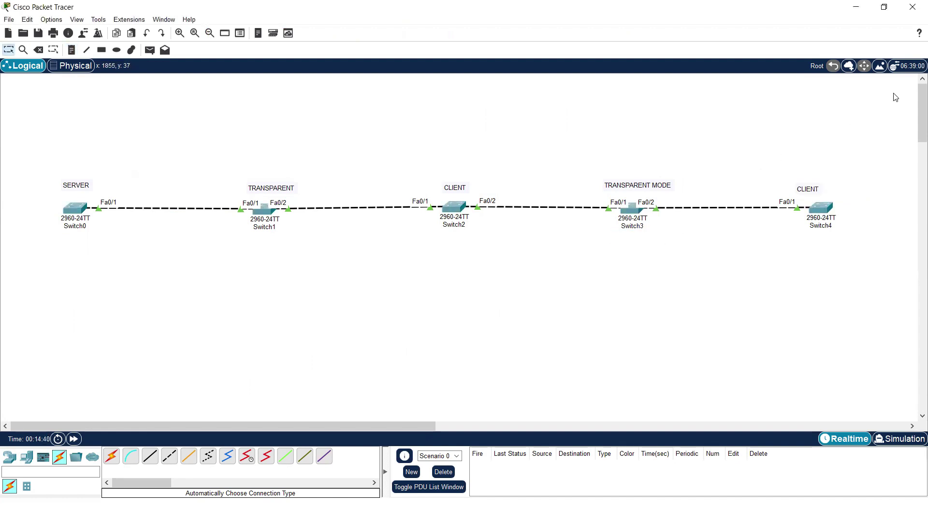
{"action": "left_click_drag", "start_coordinate": [38, 159], "coordinate": [879, 286]}
{"action": "left_click", "coordinate": [203, 275]}
{"action": "left_click_drag", "start_coordinate": [52, 162], "coordinate": [872, 270]}
{"action": "left_click", "coordinate": [495, 263]}
{"action": "left_click", "coordinate": [78, 208]}
{"action": "left_click", "coordinate": [375, 103]}
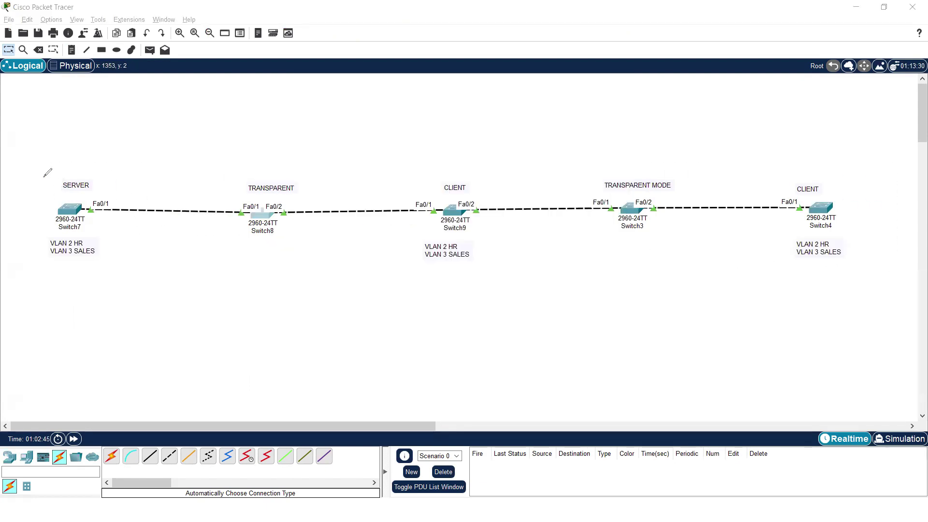
{"action": "mouse_move", "coordinate": [44, 177]}
{"action": "left_mouse_down"}
{"action": "mouse_move", "coordinate": [105, 165]}
{"action": "mouse_move", "coordinate": [87, 256]}
{"action": "mouse_move", "coordinate": [41, 220]}
{"action": "mouse_move", "coordinate": [47, 170]}
{"action": "left_mouse_up"}
{"action": "mouse_move", "coordinate": [249, 178]}
{"action": "left_mouse_down"}
{"action": "mouse_move", "coordinate": [227, 193]}
{"action": "mouse_move", "coordinate": [239, 182]}
{"action": "left_mouse_up"}
{"action": "mouse_move", "coordinate": [434, 182]}
{"action": "left_mouse_down"}
{"action": "mouse_move", "coordinate": [474, 169]}
{"action": "mouse_move", "coordinate": [504, 228]}
{"action": "mouse_move", "coordinate": [464, 252]}
{"action": "mouse_move", "coordinate": [417, 221]}
{"action": "mouse_move", "coordinate": [423, 184]}
{"action": "mouse_move", "coordinate": [441, 175]}
{"action": "left_mouse_up"}
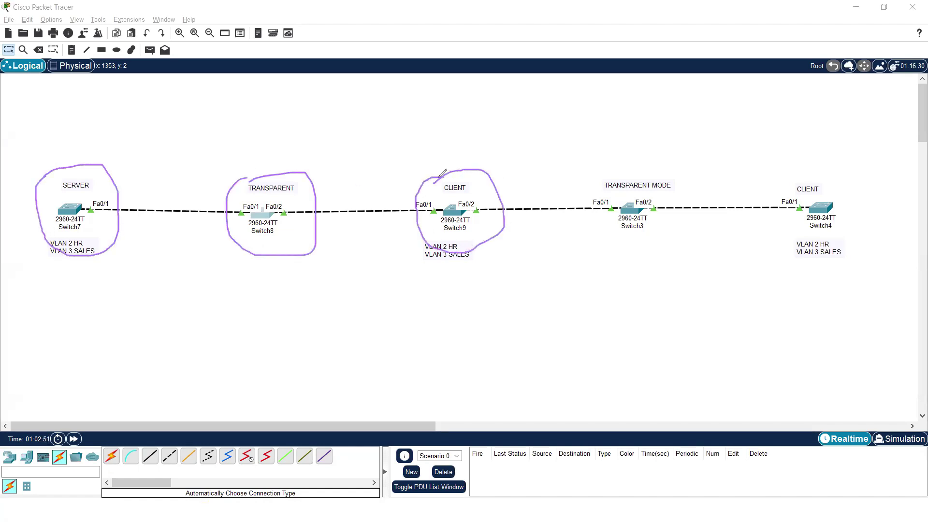
{"action": "left_click_drag", "start_coordinate": [257, 154], "coordinate": [298, 149]}
{"action": "mouse_move", "coordinate": [436, 155]}
{"action": "left_mouse_down"}
{"action": "mouse_move", "coordinate": [449, 168]}
{"action": "mouse_move", "coordinate": [470, 144]}
{"action": "left_mouse_up"}
{"action": "mouse_move", "coordinate": [593, 167]}
{"action": "left_mouse_down"}
{"action": "mouse_move", "coordinate": [602, 163]}
{"action": "mouse_move", "coordinate": [628, 221]}
{"action": "mouse_move", "coordinate": [621, 162]}
{"action": "left_mouse_up"}
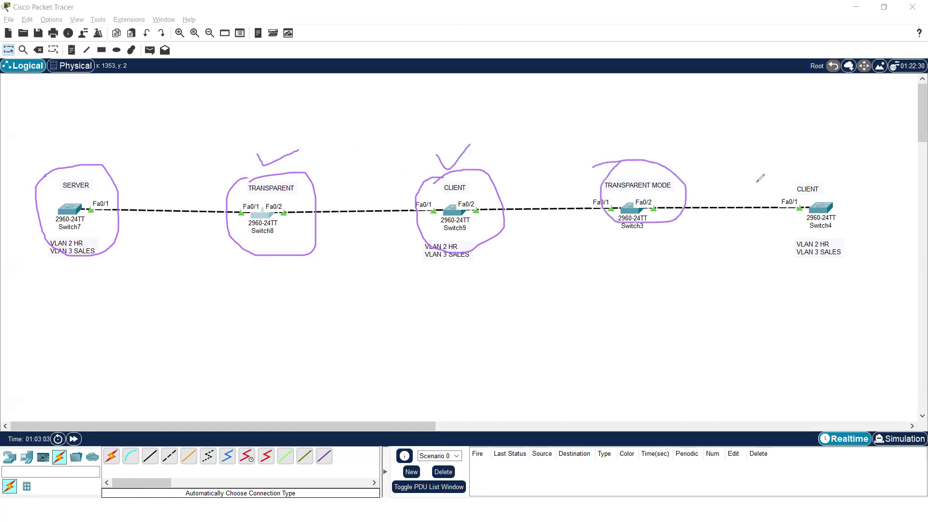
{"action": "mouse_move", "coordinate": [806, 182]}
{"action": "left_mouse_down"}
{"action": "mouse_move", "coordinate": [840, 256]}
{"action": "mouse_move", "coordinate": [788, 209]}
{"action": "mouse_move", "coordinate": [803, 180]}
{"action": "left_mouse_up"}
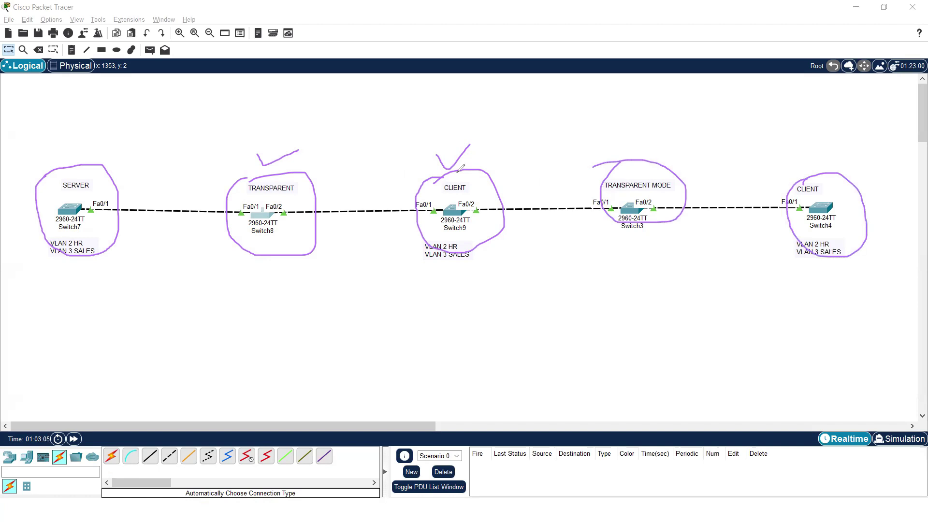
{"action": "key", "text": "e"}
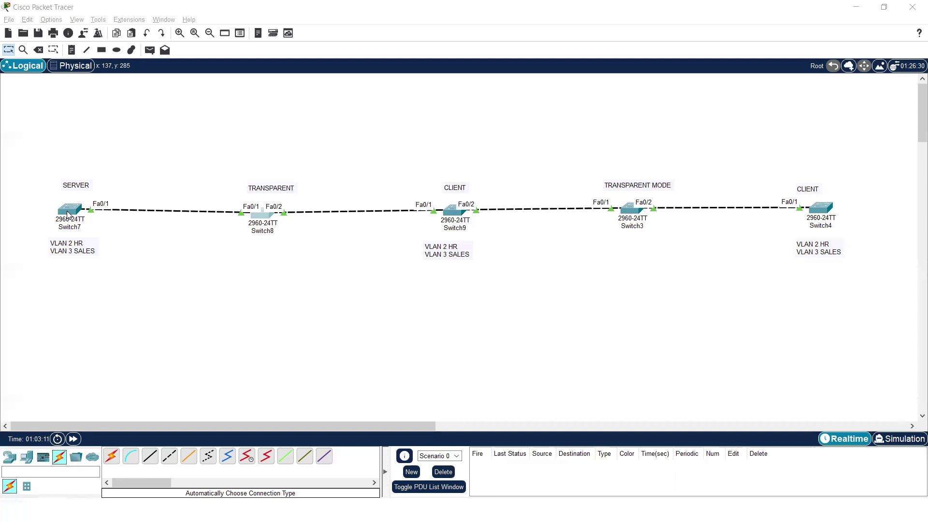
- Set Switch7's VTP domain to ccna from its CLI
{"action": "left_click", "coordinate": [68, 214]}
{"action": "left_click", "coordinate": [375, 104]}
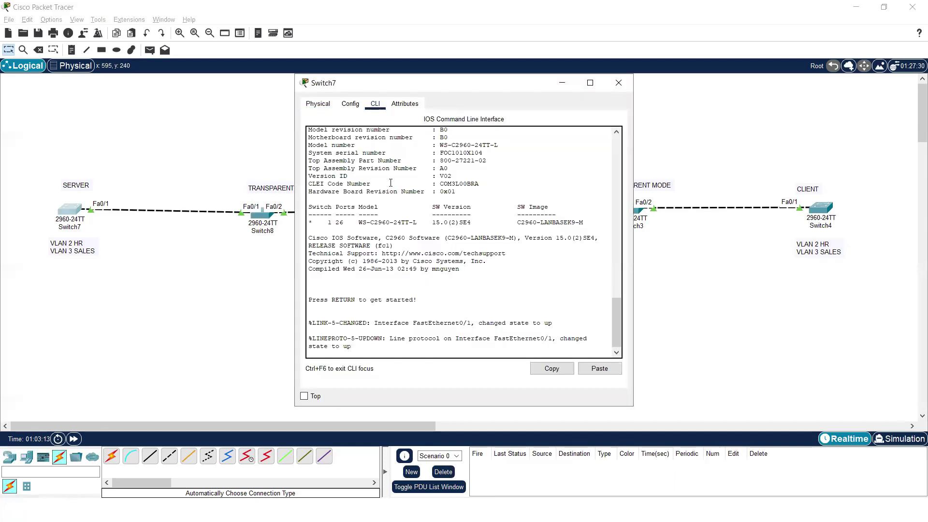
{"action": "key", "text": "Return"}
{"action": "key", "text": "Return"}
{"action": "key", "text": "Return"}
{"action": "type", "text": "en"}
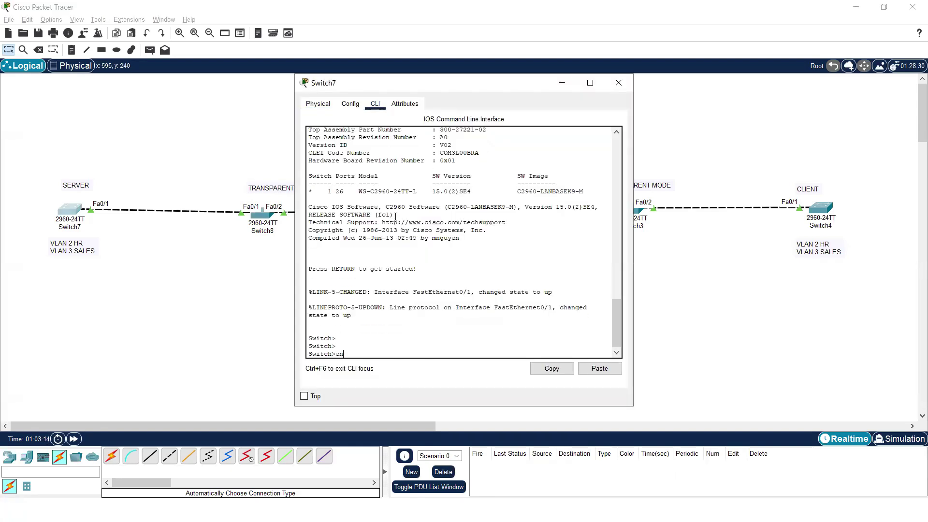
{"action": "key", "text": "Return"}
{"action": "type", "text": "conf t"}
{"action": "key", "text": "Return"}
{"action": "key", "text": "Return"}
{"action": "type", "text": "vtp do"}
{"action": "key", "text": "Tab"}
{"action": "type", "text": "ccna"}
{"action": "key", "text": "Return"}
{"action": "key", "text": "Return"}
{"action": "key", "text": "Return"}
{"action": "key", "text": "Return"}
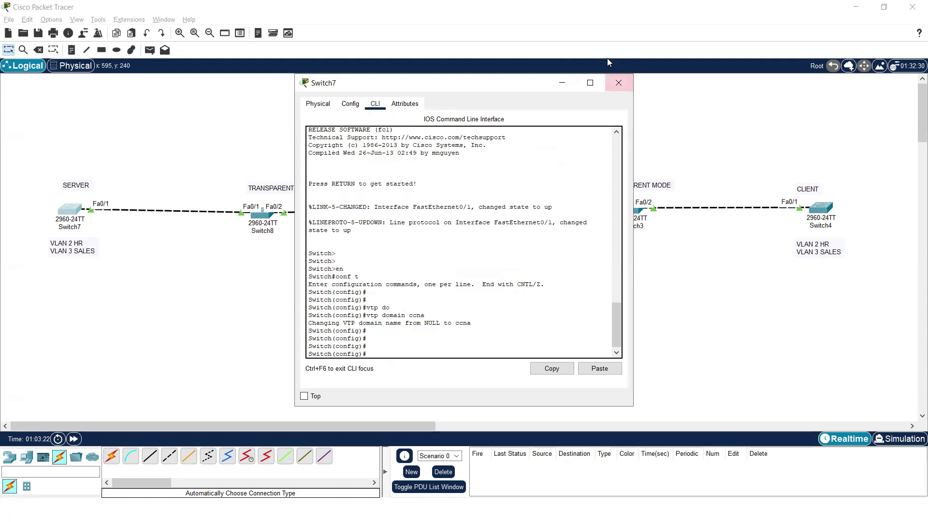
{"action": "left_click_drag", "start_coordinate": [477, 325], "coordinate": [294, 325]}
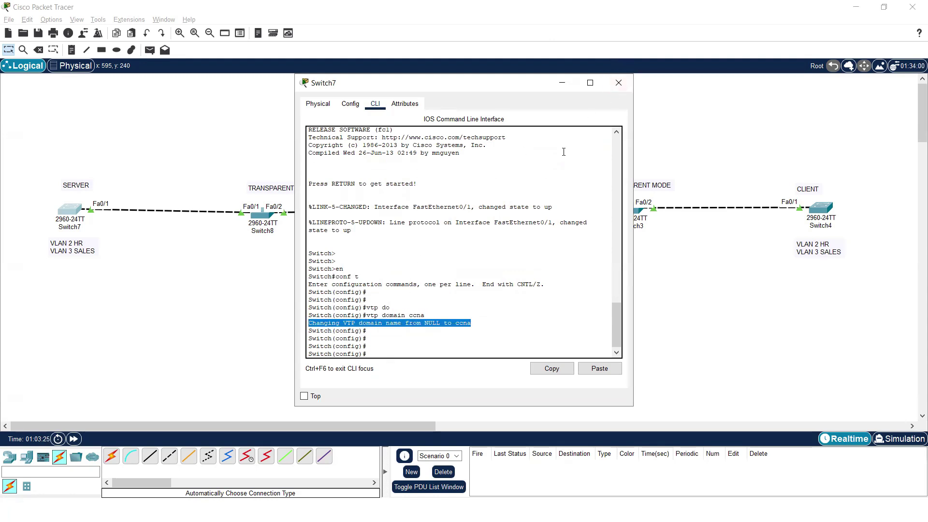
{"action": "left_click", "coordinate": [620, 83]}
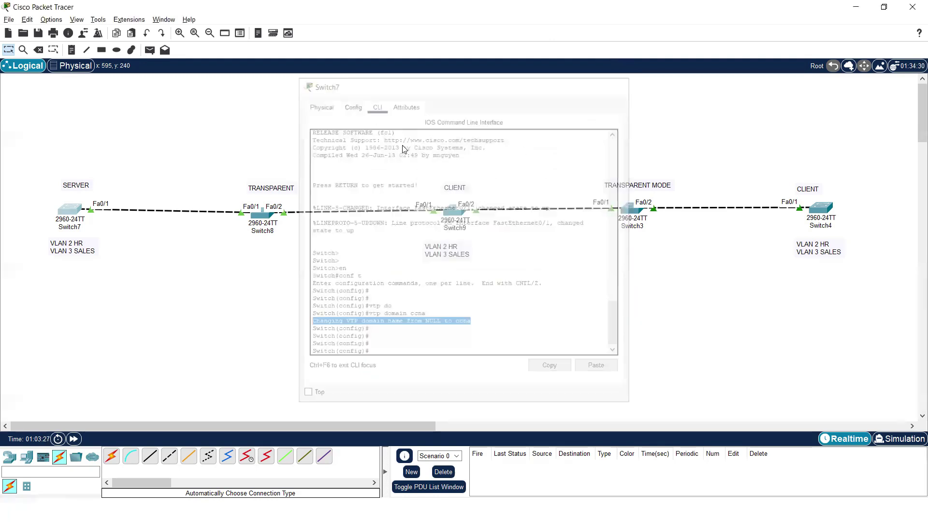
- Set Switch8's VTP domain to ccna with vtp domain
{"action": "left_click", "coordinate": [267, 217]}
{"action": "type", "text": "en"}
{"action": "key", "text": "Return"}
{"action": "type", "text": "conf t"}
{"action": "key", "text": "Return"}
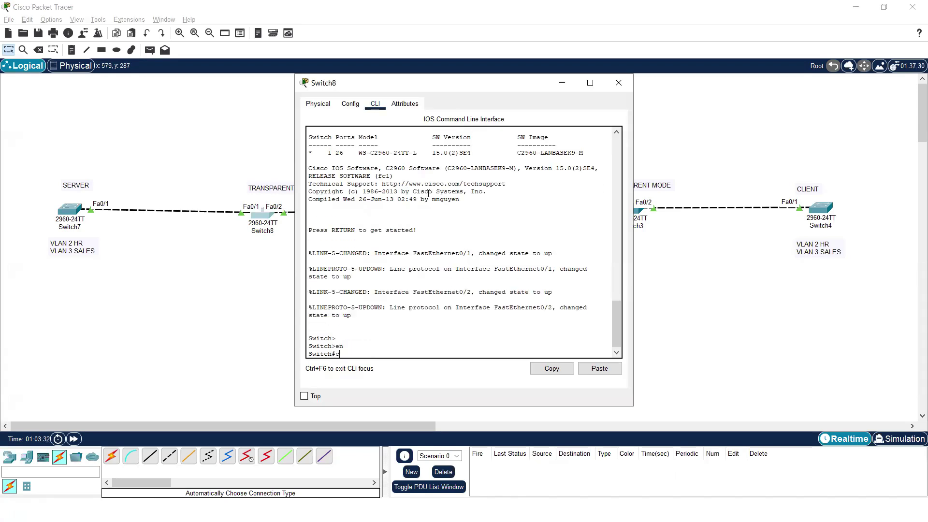
{"action": "key", "text": "Return"}
{"action": "key", "text": "Return"}
{"action": "type", "text": "vtp"}
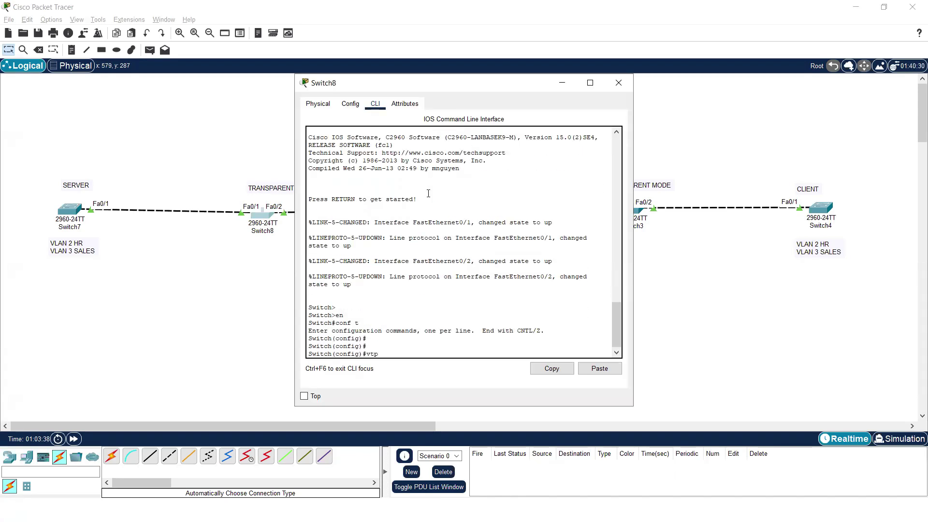
{"action": "type", "text": " do"}
{"action": "key", "text": "Tab"}
{"action": "key", "text": "Return"}
{"action": "key", "text": "Return"}
{"action": "key", "text": "Return"}
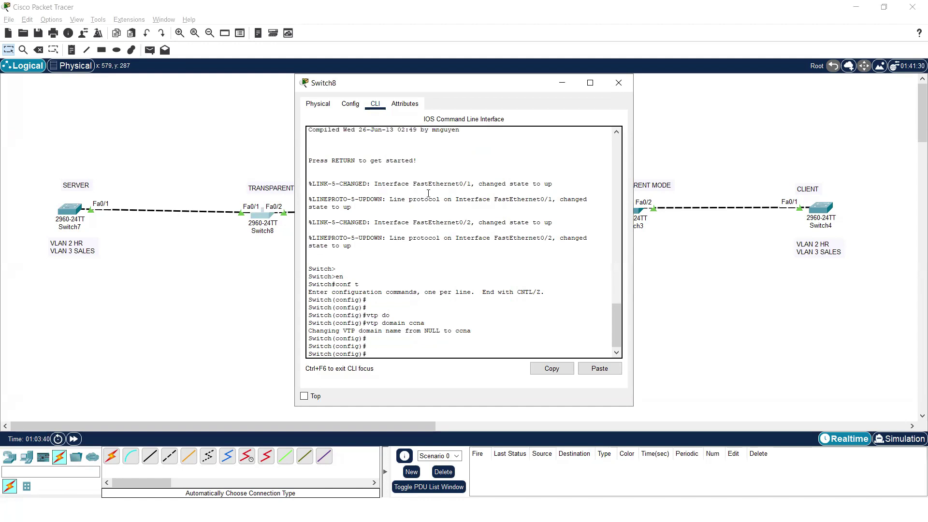
{"action": "left_click", "coordinate": [569, 77]}
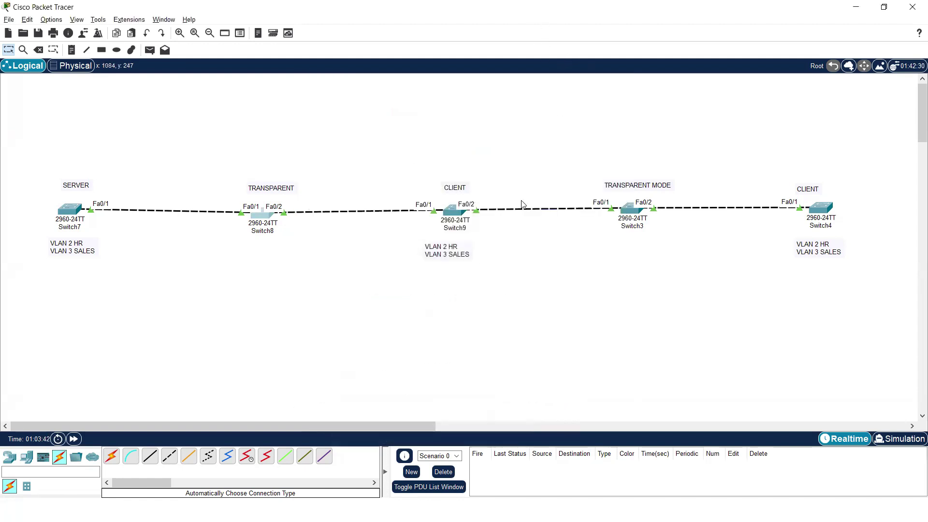
- Set Switch9's VTP domain to ccna and exit configuration mode
{"action": "left_click", "coordinate": [454, 211]}
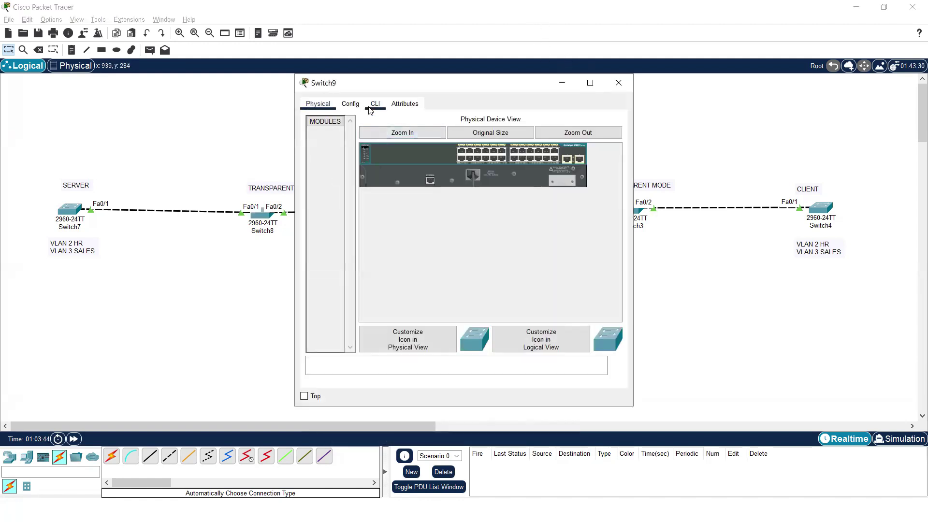
{"action": "left_click", "coordinate": [375, 103]}
{"action": "key", "text": "Return"}
{"action": "key", "text": "Return"}
{"action": "key", "text": "Return"}
{"action": "type", "text": "en"}
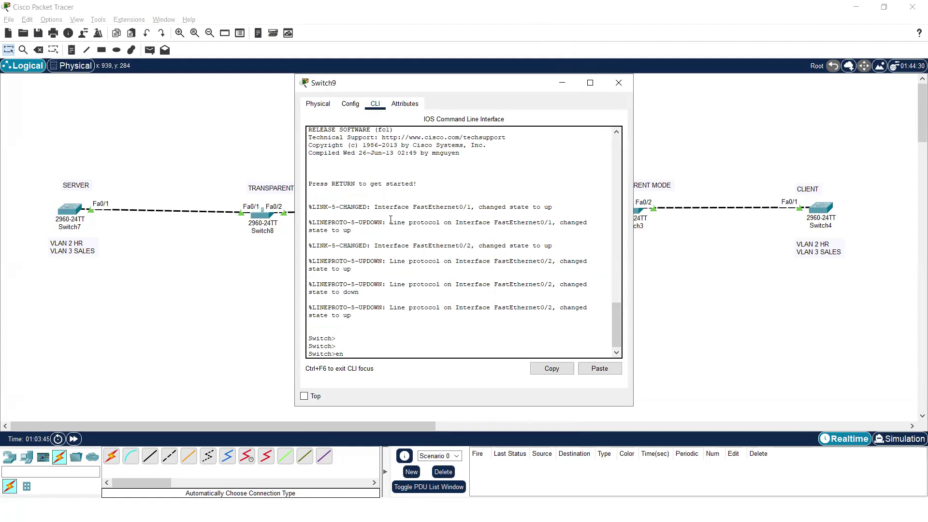
{"action": "key", "text": "Return"}
{"action": "type", "text": "ch#conf t"}
{"action": "key", "text": "Return"}
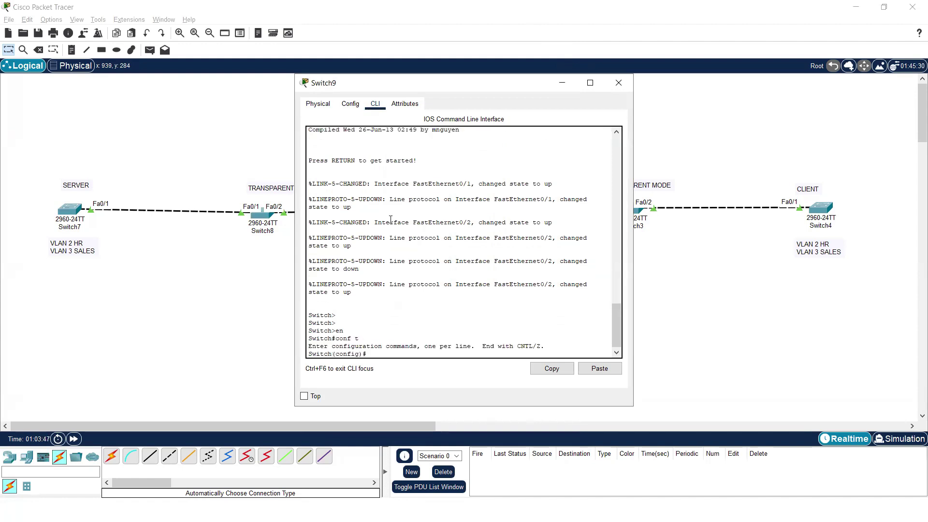
{"action": "key", "text": "Return"}
{"action": "type", "text": "vtp do"}
{"action": "key", "text": "Tab"}
{"action": "type", "text": "ccna"}
{"action": "key", "text": "Return"}
{"action": "key", "text": "Return"}
{"action": "type", "text": "ex"}
{"action": "key", "text": "Return"}
{"action": "key", "text": "Return"}
{"action": "key", "text": "Return"}
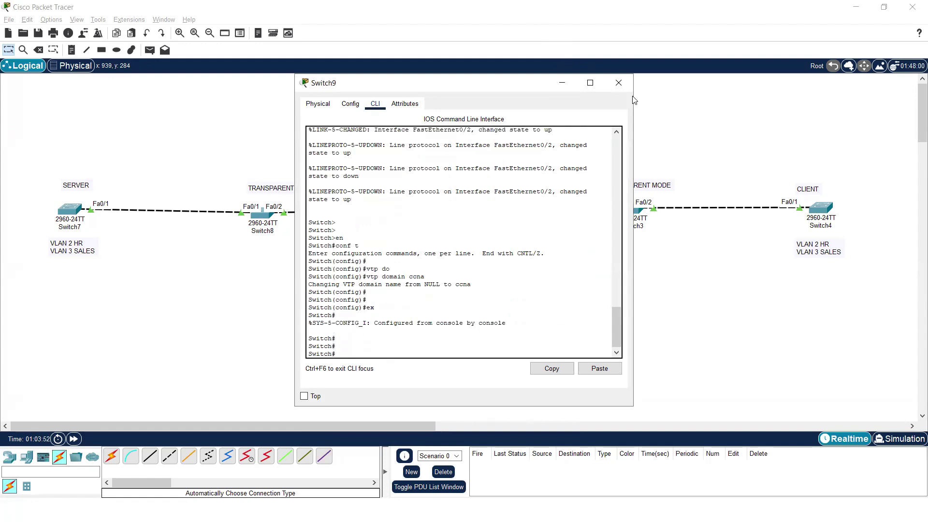
{"action": "left_click", "coordinate": [619, 83]}
{"action": "left_click", "coordinate": [262, 213]}
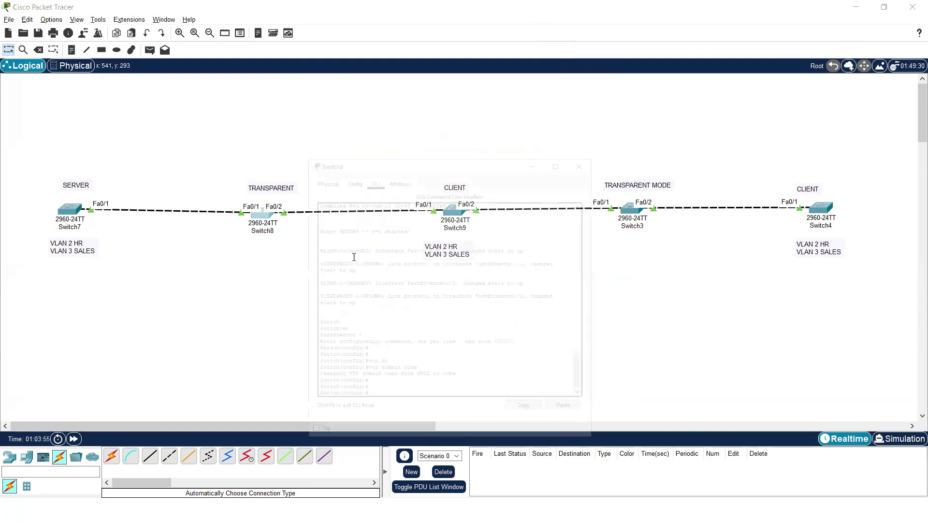
- Put Switch8 into VTP transparent mode
{"action": "key", "text": "Return"}
{"action": "key", "text": "Return"}
{"action": "key", "text": "Return"}
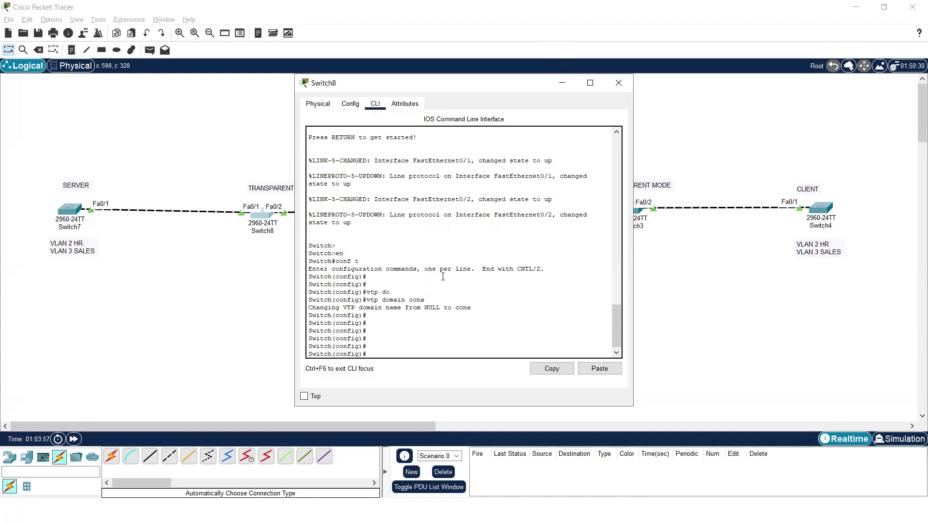
{"action": "type", "text": "vtp mo"}
{"action": "key", "text": "Tab"}
{"action": "type", "text": "tr"}
{"action": "key", "text": "Tab"}
{"action": "key", "text": "Return"}
{"action": "key", "text": "Return"}
{"action": "key", "text": "Return"}
{"action": "key", "text": "Return"}
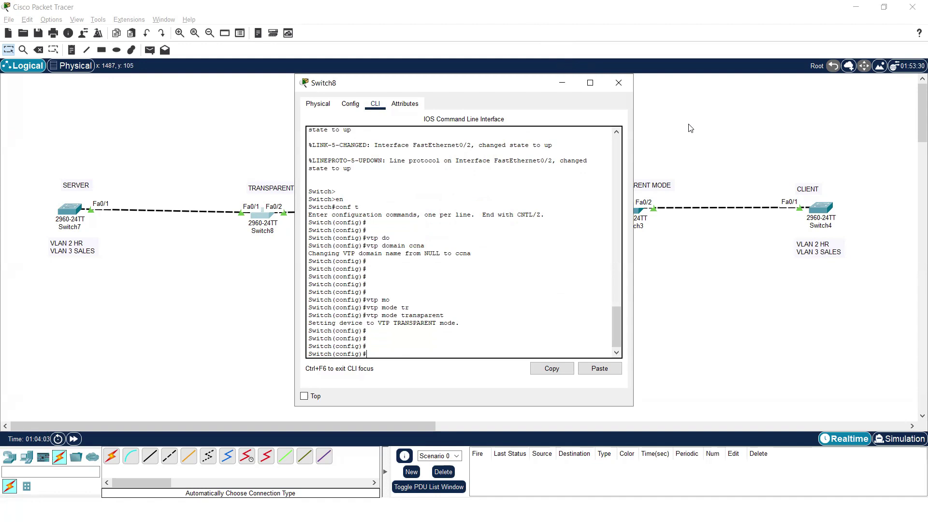
{"action": "left_click", "coordinate": [619, 83]}
- Put Switch9 into VTP client mode
{"action": "left_click", "coordinate": [454, 217]}
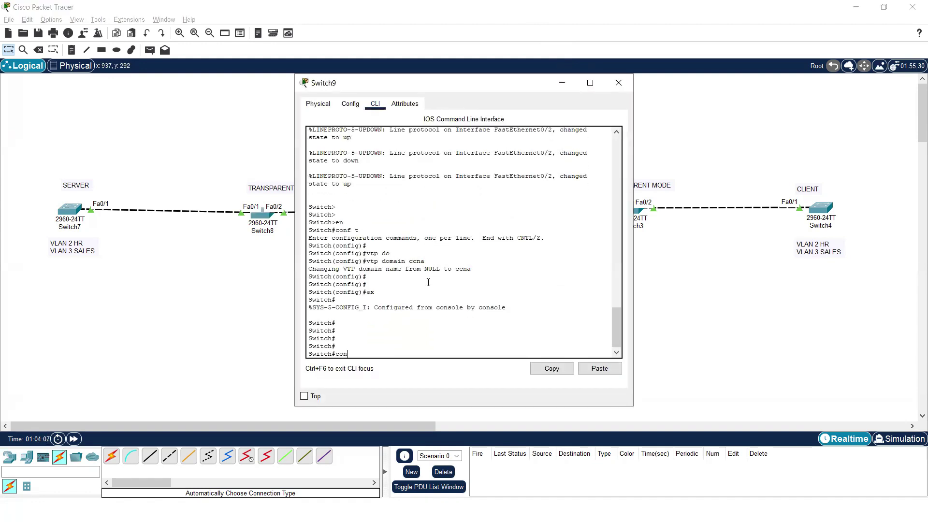
{"action": "type", "text": "conf t"}
{"action": "key", "text": "Return"}
{"action": "key", "text": "Return"}
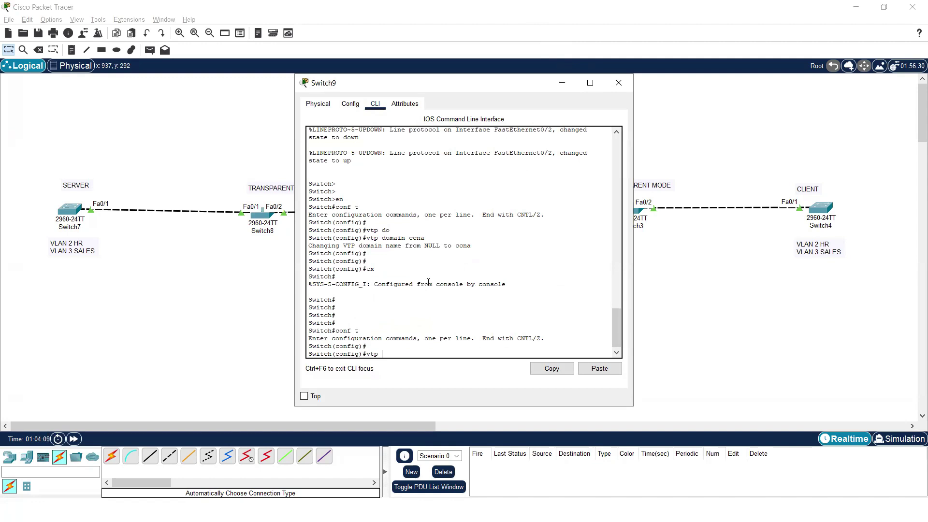
{"action": "type", "text": "vtp mo"}
{"action": "key", "text": "Tab"}
{"action": "type", "text": "tr"}
{"action": "key", "text": "BackSpace"}
{"action": "key", "text": "BackSpace"}
{"action": "type", "text": "cl"}
{"action": "key", "text": "Tab"}
{"action": "key", "text": "Return"}
{"action": "key", "text": "Return"}
{"action": "key", "text": "Return"}
{"action": "key", "text": "Return"}
{"action": "key", "text": "Return"}
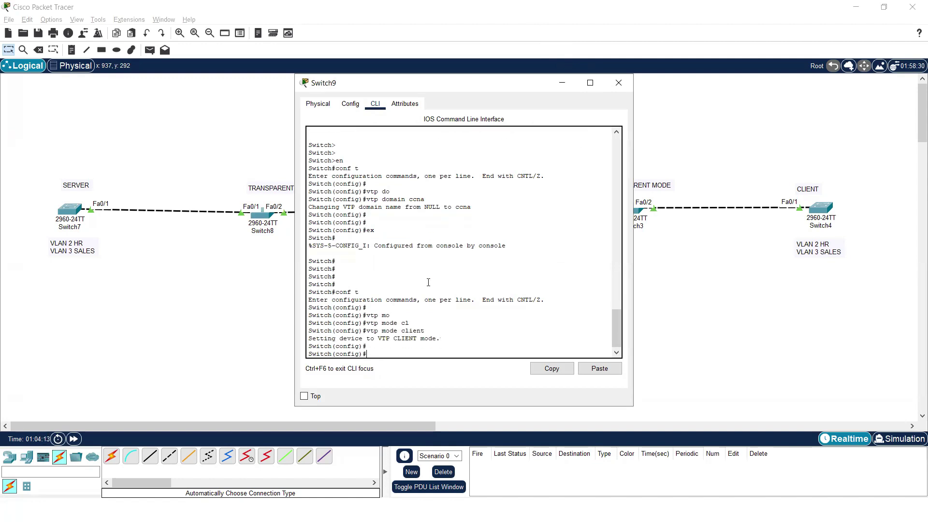
{"action": "left_click", "coordinate": [571, 83]}
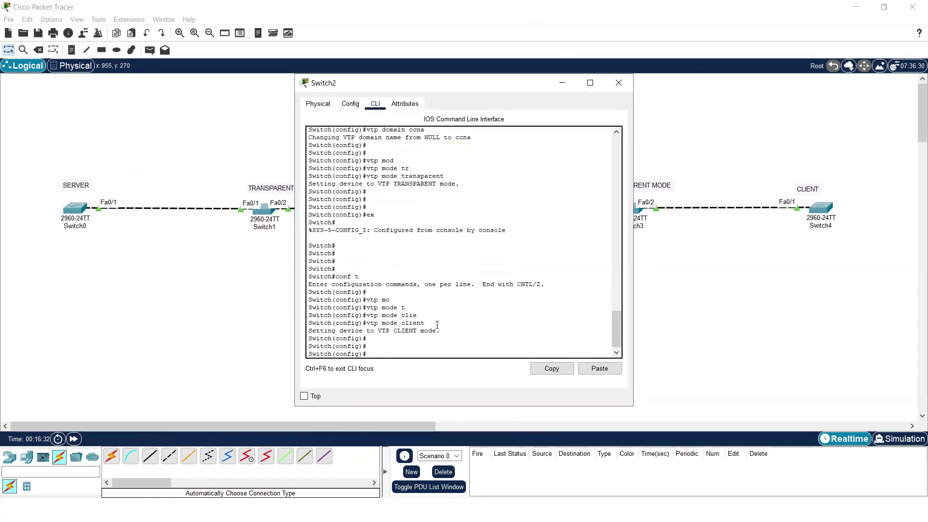
- Close Switch2 and put Switch3 into VTP transparent mode
{"action": "key", "text": "Return"}
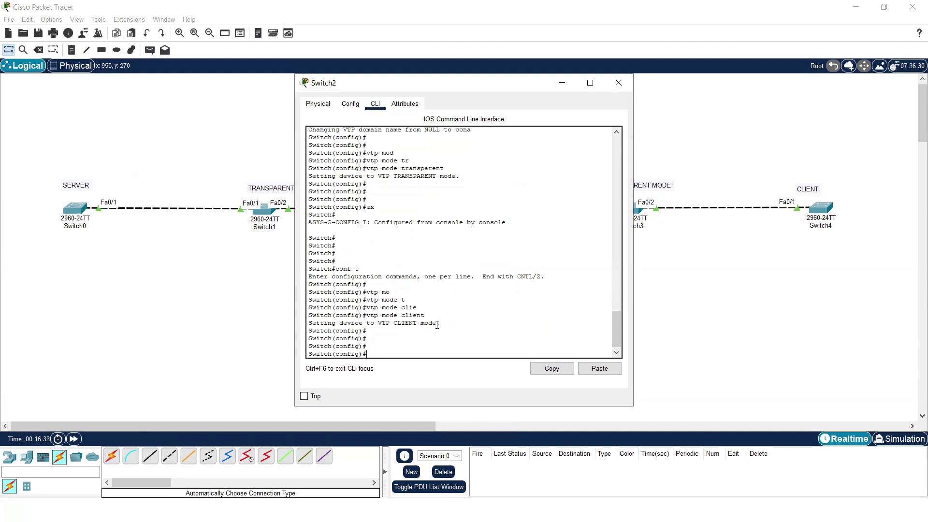
{"action": "left_click", "coordinate": [618, 83]}
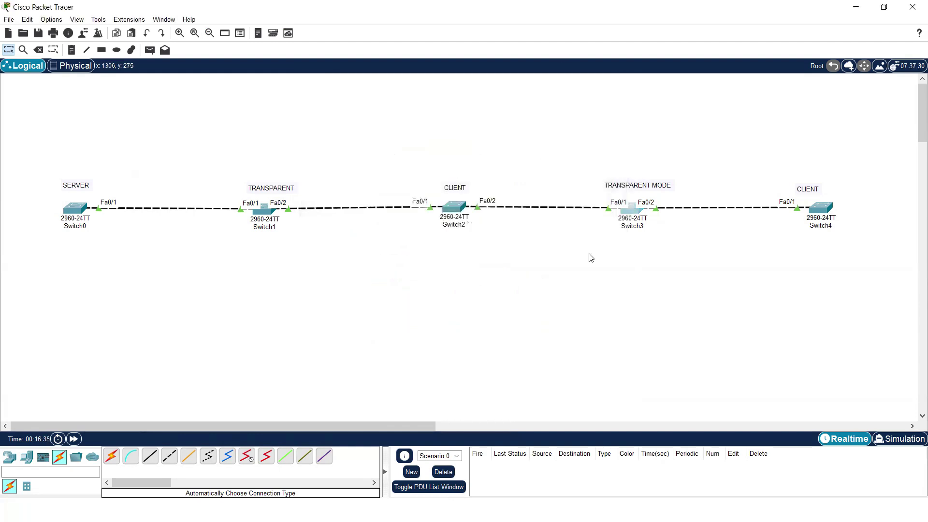
{"action": "left_click", "coordinate": [634, 208]}
{"action": "left_click", "coordinate": [375, 103]}
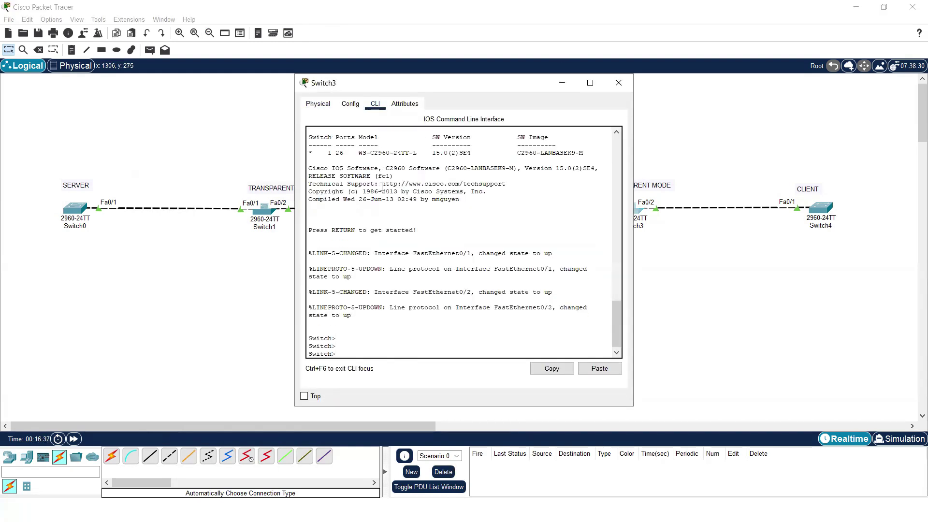
{"action": "type", "text": "en"}
{"action": "key", "text": "Return"}
{"action": "type", "text": "conf t"}
{"action": "key", "text": "Return"}
{"action": "key", "text": "Return"}
{"action": "type", "text": "vtp mop"}
{"action": "key", "text": "Tab"}
{"action": "key", "text": "BackSpace"}
{"action": "key", "text": "Tab"}
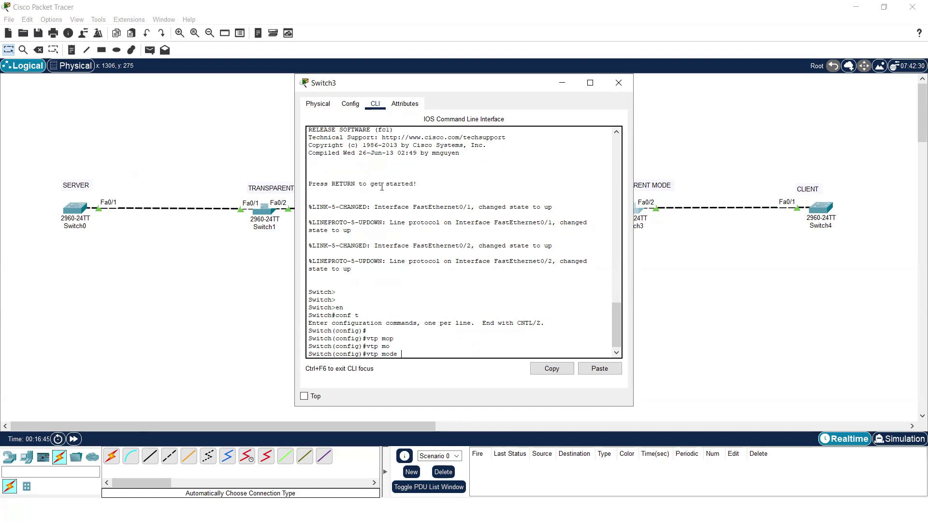
{"action": "type", "text": "tr"}
{"action": "key", "text": "Tab"}
{"action": "key", "text": "Return"}
- Set Switch3's VTP domain to ccna
{"action": "key", "text": "Return"}
{"action": "type", "text": "ex"}
{"action": "key", "text": "Return"}
{"action": "key", "text": "Return"}
{"action": "key", "text": "Return"}
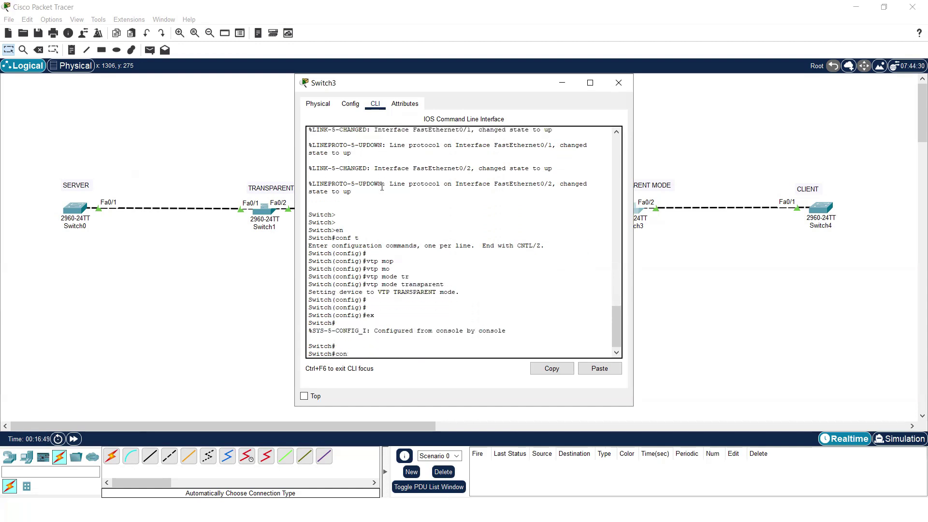
{"action": "key", "text": "Return"}
{"action": "key", "text": "Return"}
{"action": "key", "text": "Return"}
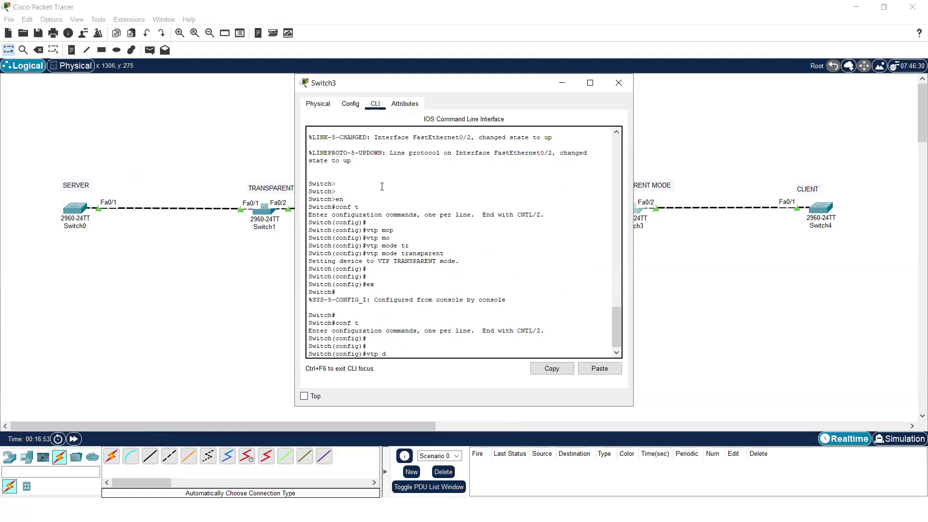
{"action": "type", "text": "vtp do"}
{"action": "key", "text": "Tab"}
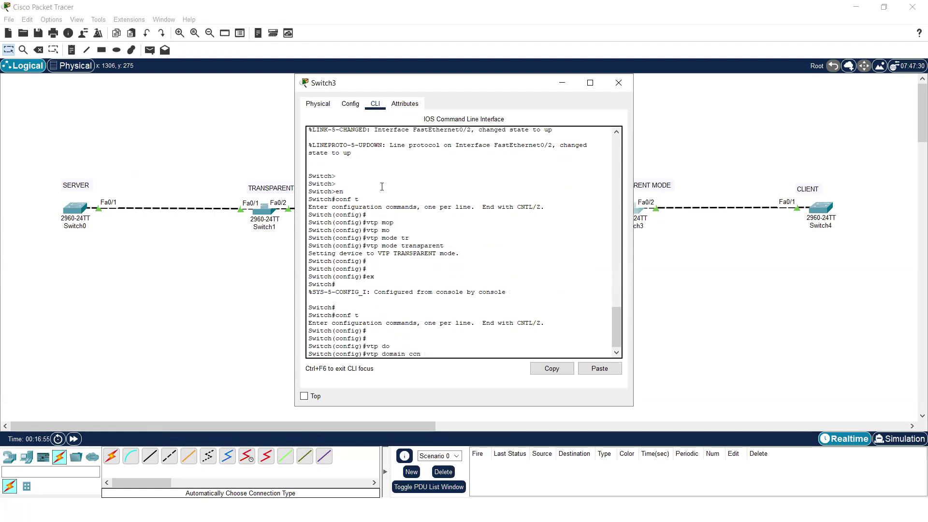
{"action": "type", "text": "ccna"}
{"action": "key", "text": "Return"}
{"action": "key", "text": "Return"}
{"action": "key", "text": "Return"}
{"action": "key", "text": "Return"}
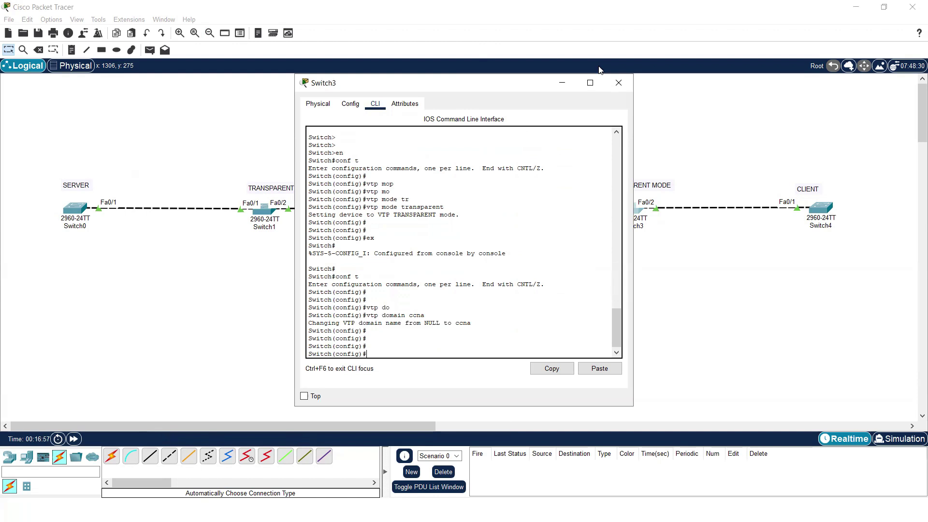
{"action": "left_click", "coordinate": [619, 82]}
{"action": "left_click", "coordinate": [821, 207]}
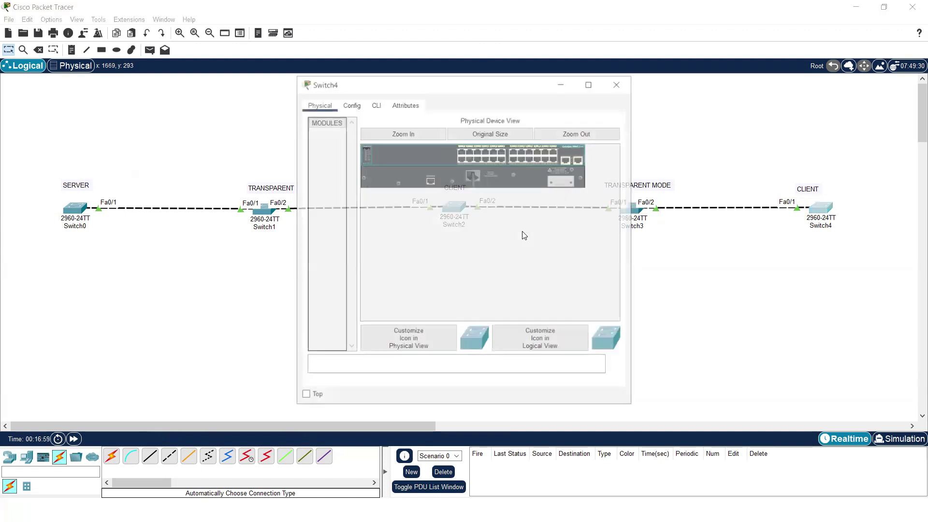
- Set Switch4's VTP domain to ccna
{"action": "left_click", "coordinate": [376, 103]}
{"action": "key", "text": "Return"}
{"action": "key", "text": "Return"}
{"action": "key", "text": "Return"}
{"action": "key", "text": "Return"}
{"action": "type", "text": "en"}
{"action": "key", "text": "Return"}
{"action": "type", "text": "conf t"}
{"action": "key", "text": "Return"}
{"action": "key", "text": "Return"}
{"action": "type", "text": "vtp do"}
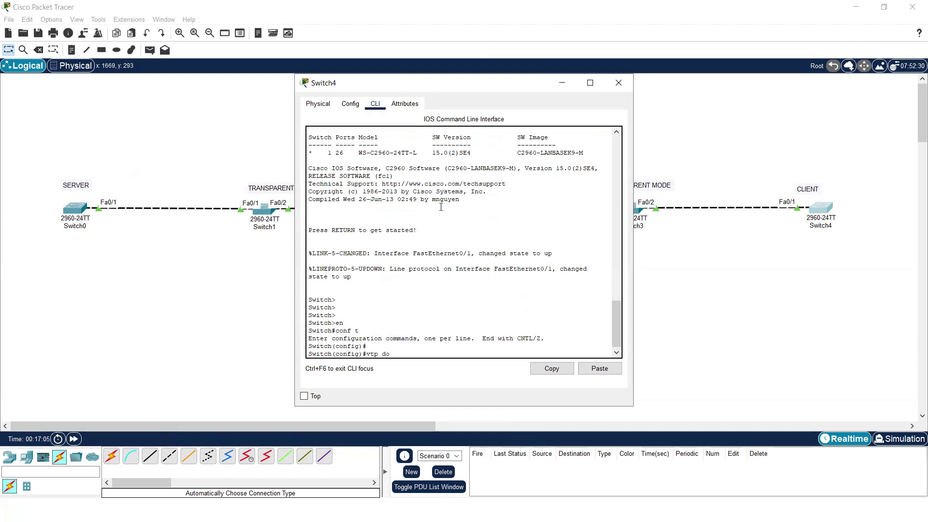
{"action": "key", "text": "Tab"}
{"action": "type", "text": "ccna"}
{"action": "key", "text": "Return"}
{"action": "key", "text": "Return"}
{"action": "key", "text": "Return"}
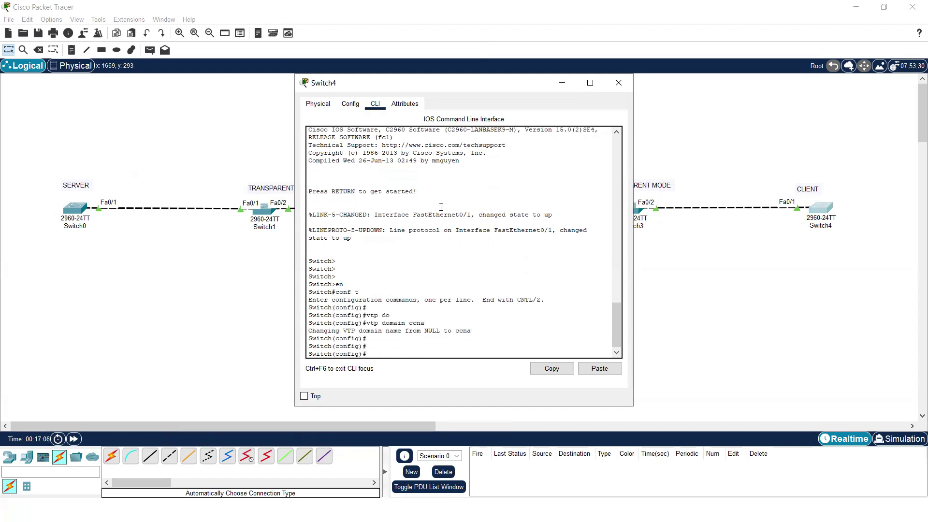
- Put Switch4 into VTP client mode and close its window
{"action": "type", "text": "vtp mp"}
{"action": "key", "text": "Tab"}
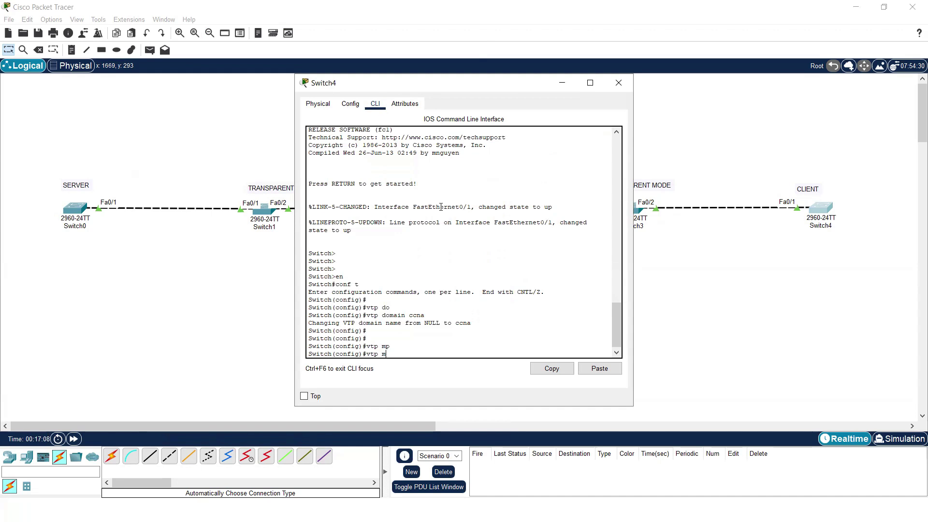
{"action": "key", "text": "Tab"}
{"action": "type", "text": "cl"}
{"action": "key", "text": "Tab"}
{"action": "key", "text": "Return"}
{"action": "key", "text": "Return"}
{"action": "key", "text": "Return"}
{"action": "type", "text": "ex"}
{"action": "key", "text": "Return"}
{"action": "key", "text": "Return"}
{"action": "key", "text": "Return"}
{"action": "key", "text": "Return"}
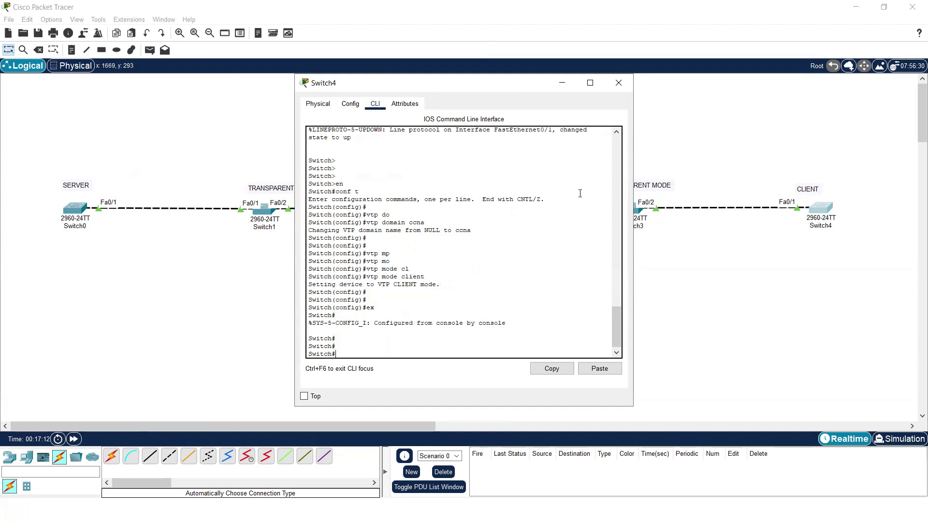
{"action": "left_click", "coordinate": [619, 83]}
- Marquee-select the whole chain, then transparent Switch1 and Switch3, and clear the selection
{"action": "left_click_drag", "start_coordinate": [82, 149], "coordinate": [884, 262]}
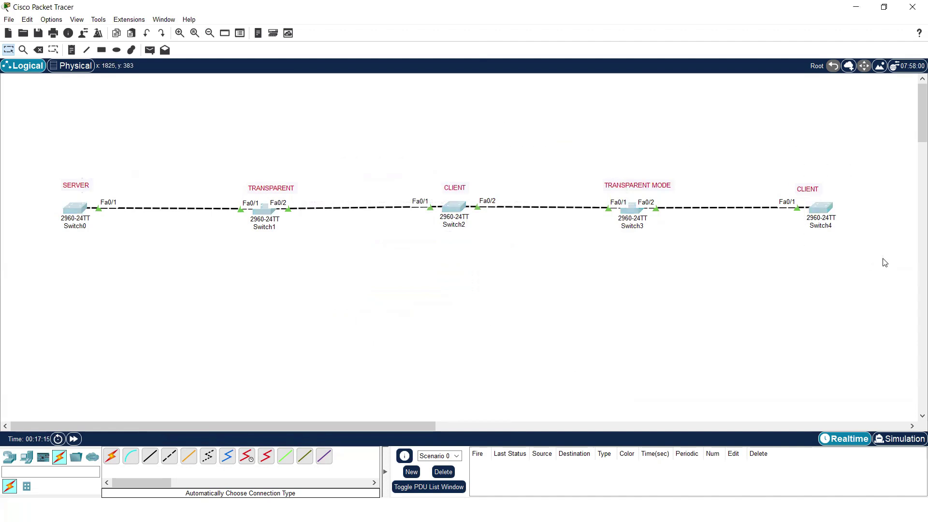
{"action": "left_click", "coordinate": [341, 242]}
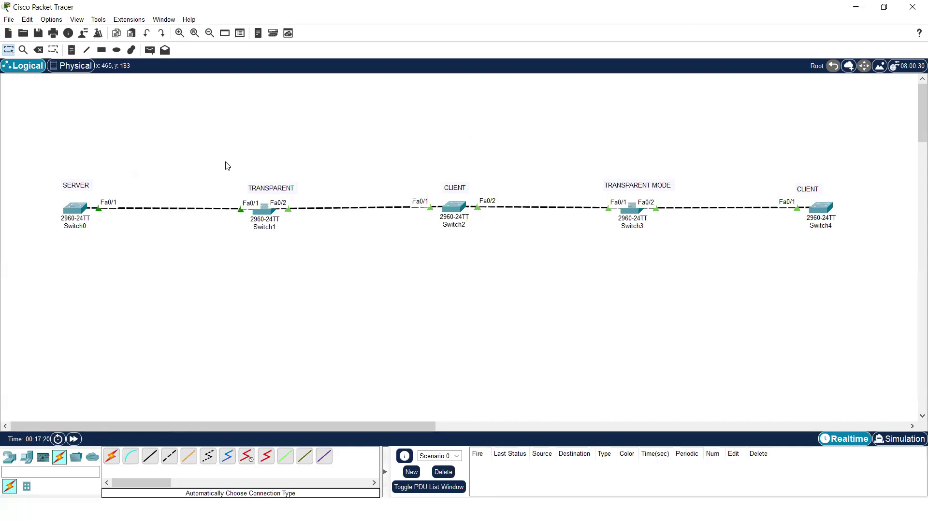
{"action": "left_click_drag", "start_coordinate": [225, 163], "coordinate": [327, 251]}
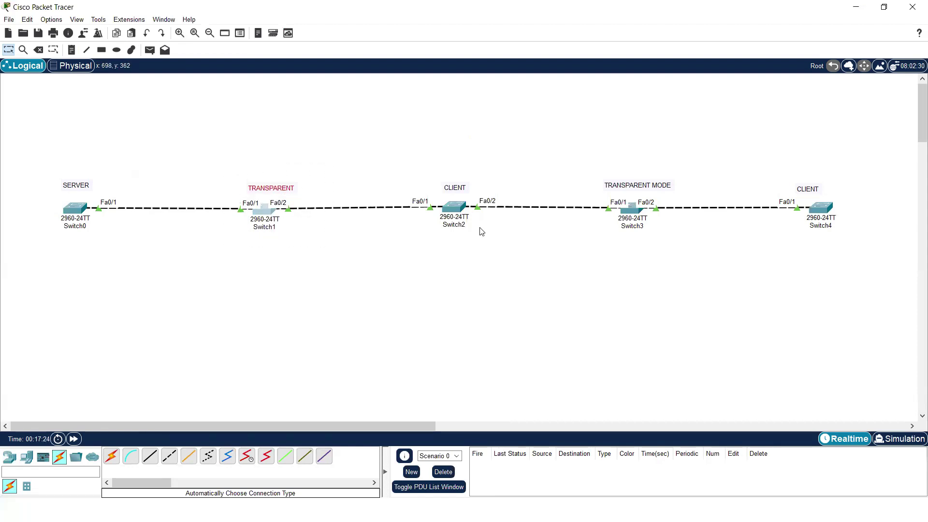
{"action": "left_click_drag", "start_coordinate": [590, 165], "coordinate": [678, 236]}
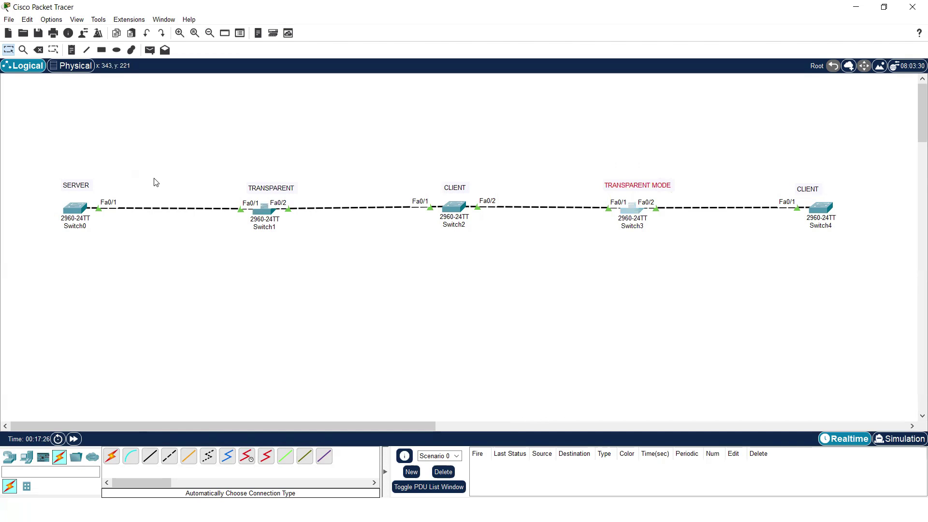
{"action": "left_click_drag", "start_coordinate": [226, 198], "coordinate": [248, 222]}
{"action": "left_click_drag", "start_coordinate": [303, 193], "coordinate": [280, 214]}
{"action": "left_click_drag", "start_coordinate": [590, 192], "coordinate": [605, 207]}
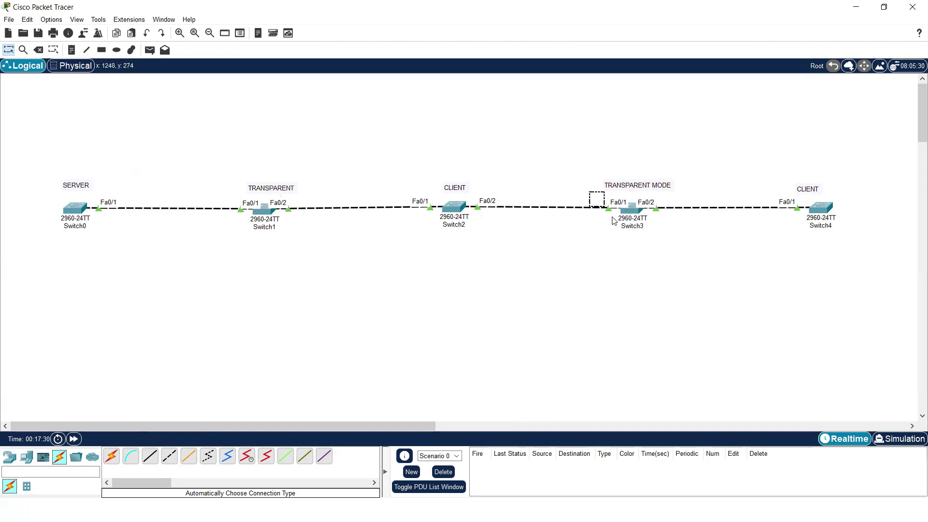
{"action": "left_click_drag", "start_coordinate": [703, 191], "coordinate": [652, 211]}
{"action": "left_click_drag", "start_coordinate": [58, 157], "coordinate": [911, 232]}
{"action": "left_click", "coordinate": [321, 255]}
- On Switch1, make interface range Fa0/1-2 trunk ports with switchport mode trunk
{"action": "left_click", "coordinate": [264, 215]}
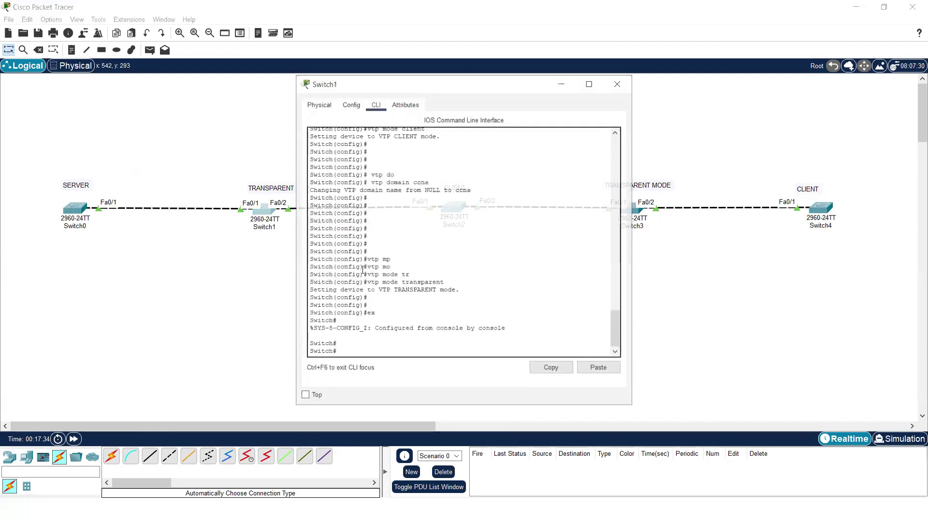
{"action": "key", "text": "Return"}
{"action": "type", "text": "conf t"}
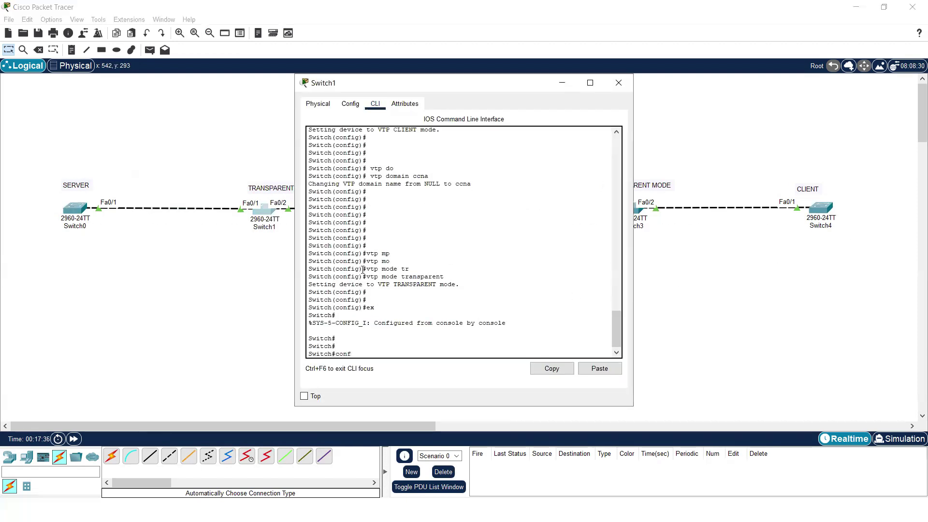
{"action": "key", "text": "Return"}
{"action": "key", "text": "Return"}
{"action": "key", "text": "Return"}
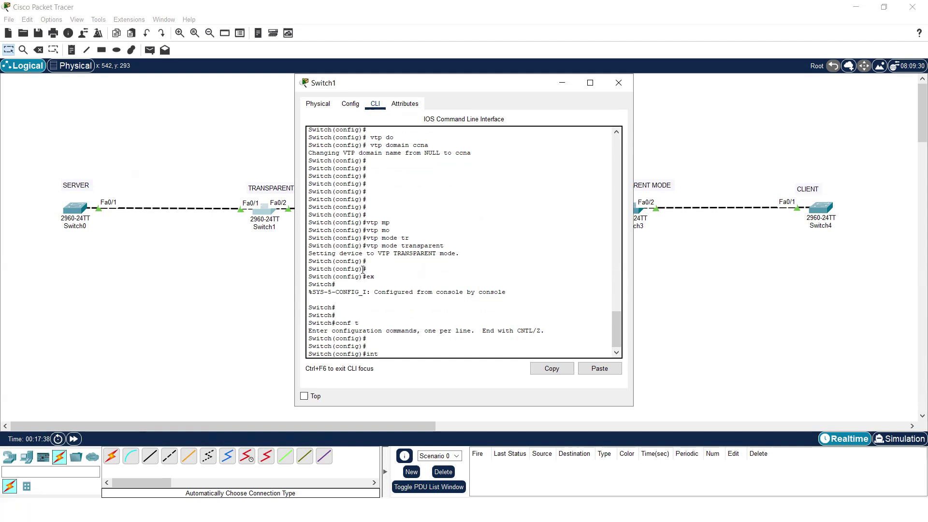
{"action": "type", "text": "r"}
{"action": "key", "text": "Tab"}
{"action": "type", "text": "f"}
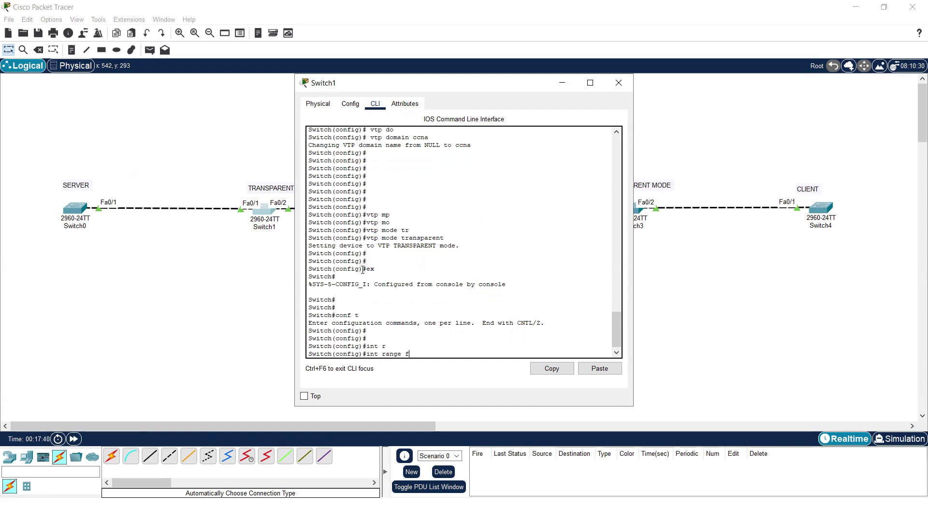
{"action": "type", "text": "a0/1-2"}
{"action": "key", "text": "Return"}
{"action": "type", "text": "sw"}
{"action": "key", "text": "Tab"}
{"action": "type", "text": "mo"}
{"action": "key", "text": "Tab"}
{"action": "type", "text": "tr"}
{"action": "key", "text": "Tab"}
{"action": "key", "text": "Return"}
{"action": "key", "text": "Return"}
{"action": "key", "text": "Return"}
{"action": "key", "text": "Return"}
{"action": "key", "text": "Return"}
{"action": "type", "text": "ex"}
- On Switch3, set interfaces Fa0/1-2 to switchport mode trunk as well
{"action": "key", "text": "Return"}
{"action": "key", "text": "Return"}
{"action": "key", "text": "Return"}
{"action": "key", "text": "Return"}
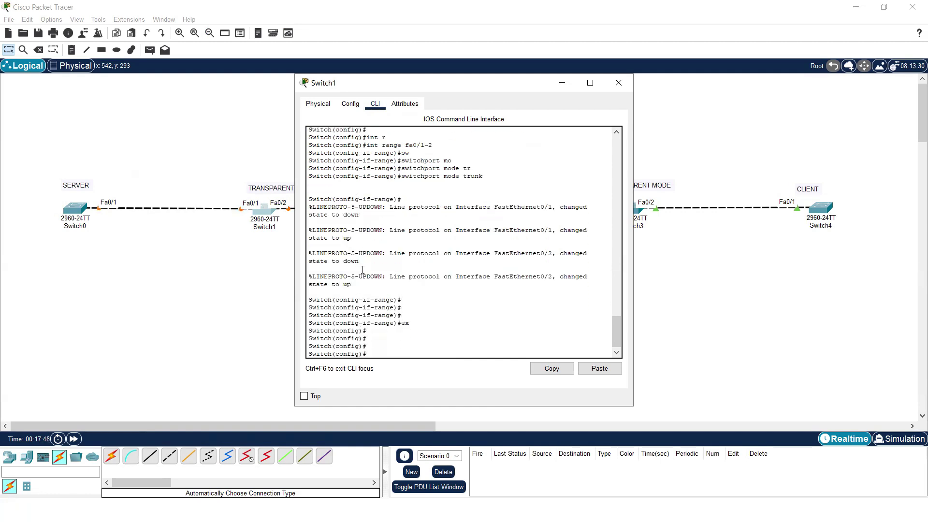
{"action": "left_click", "coordinate": [619, 83]}
{"action": "left_click", "coordinate": [632, 207]}
{"action": "key", "text": "Return"}
{"action": "key", "text": "Return"}
{"action": "key", "text": "Return"}
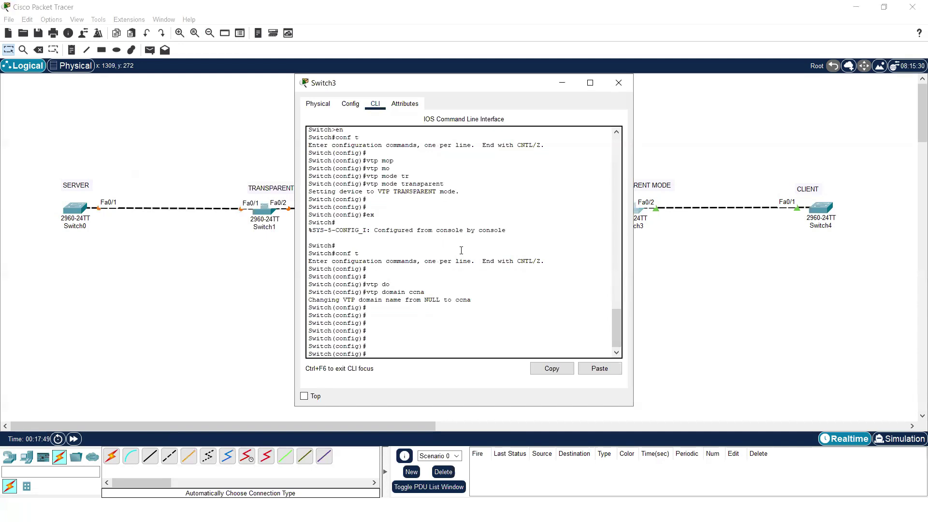
{"action": "type", "text": "int r"}
{"action": "key", "text": "Tab"}
{"action": "type", "text": "fa0/1-2"}
{"action": "key", "text": "Return"}
{"action": "type", "text": "sw"}
{"action": "key", "text": "Tab"}
{"action": "type", "text": "mo"}
{"action": "key", "text": "Tab"}
{"action": "type", "text": "t"}
{"action": "key", "text": "Tab"}
{"action": "key", "text": "Return"}
{"action": "key", "text": "Return"}
{"action": "type", "text": "ex"}
{"action": "key", "text": "Return"}
{"action": "key", "text": "Return"}
{"action": "key", "text": "Return"}
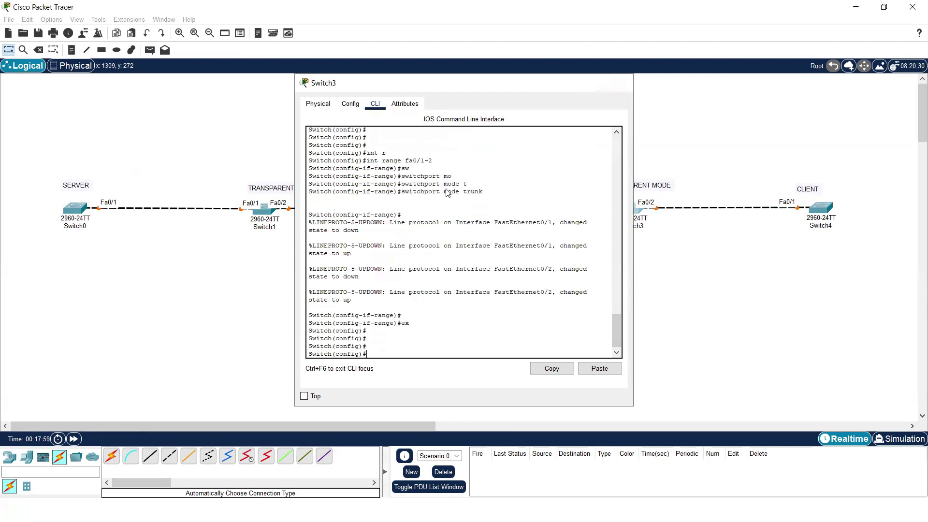
- Fast-forward time to bring the links up and add a 'VLAN 2 HR / VLAN 3 SALES' note under Switch0
{"action": "left_click", "coordinate": [619, 82]}
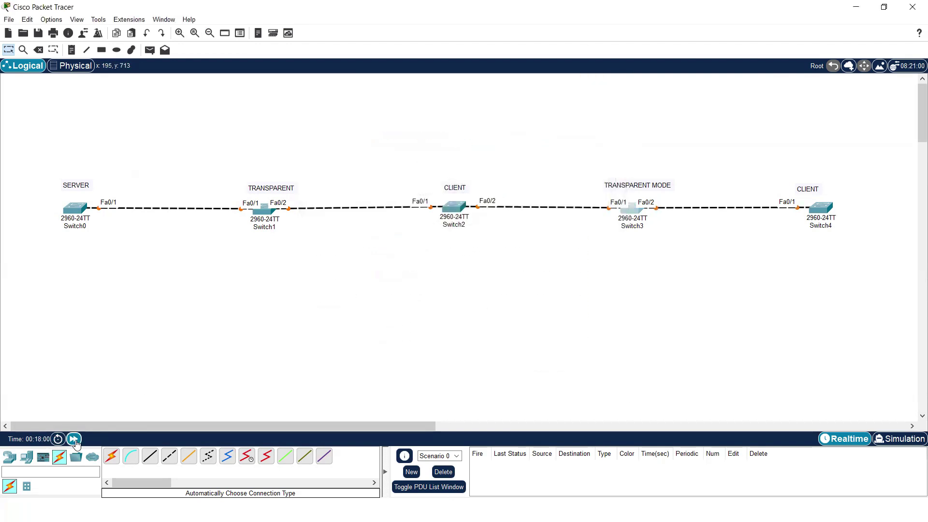
{"action": "left_click", "coordinate": [73, 439]}
{"action": "left_click", "coordinate": [71, 50]}
{"action": "left_click", "coordinate": [54, 246]}
{"action": "type", "text": "VLAN 2"}
{"action": "key", "text": "Return"}
{"action": "type", "text": "VLAN 2 VLAN"}
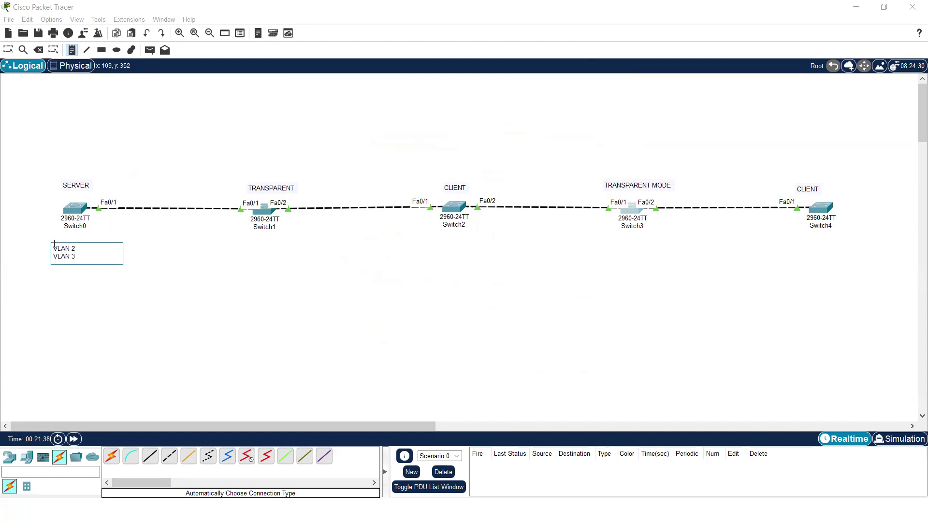
{"action": "key", "text": "BackSpace"}
{"action": "type", "text": "SALES"}
{"action": "left_click", "coordinate": [159, 260]}
{"action": "key", "text": "Escape"}
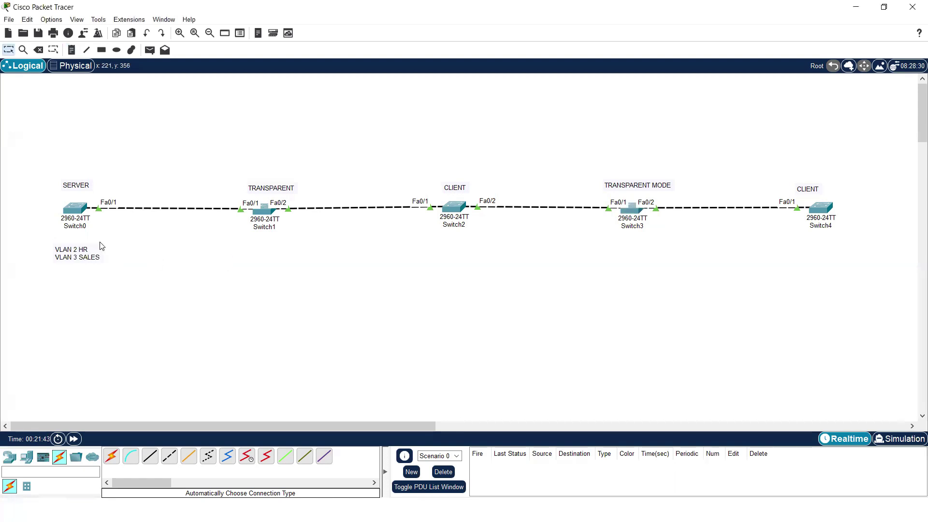
- Open Switch0's window and advance the simulation time twice more
{"action": "left_click_drag", "start_coordinate": [242, 144], "coordinate": [786, 295]}
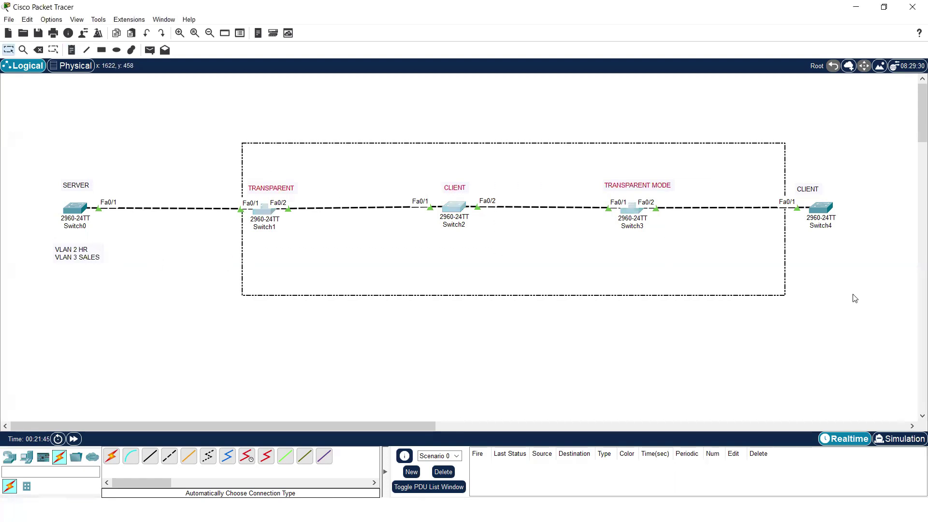
{"action": "left_click", "coordinate": [556, 327]}
{"action": "left_click", "coordinate": [75, 208]}
{"action": "left_click", "coordinate": [74, 439]}
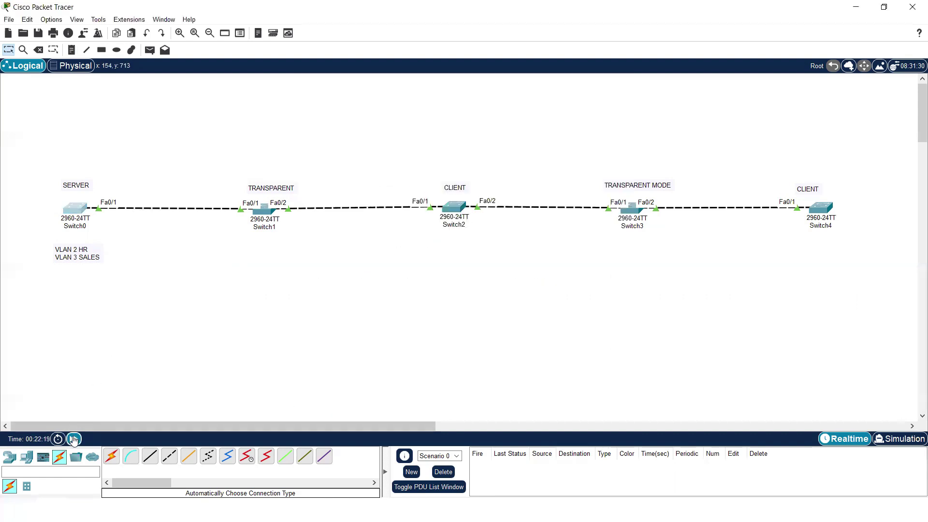
{"action": "left_click", "coordinate": [73, 439]}
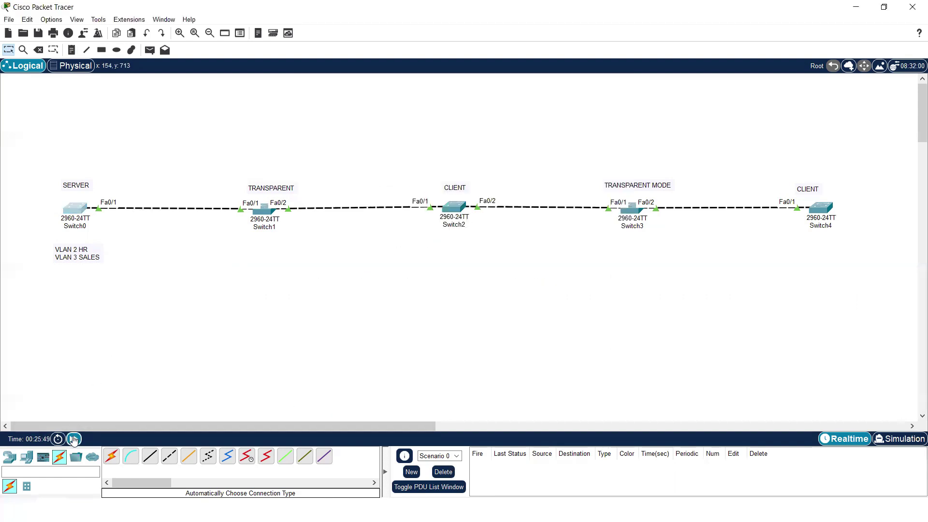
- On Switch0, enter global configuration and create VLAN 2 named hr
{"action": "left_click", "coordinate": [76, 209]}
{"action": "key", "text": "Return"}
{"action": "key", "text": "Return"}
{"action": "type", "text": "en"}
{"action": "key", "text": "Return"}
{"action": "type", "text": "conf"}
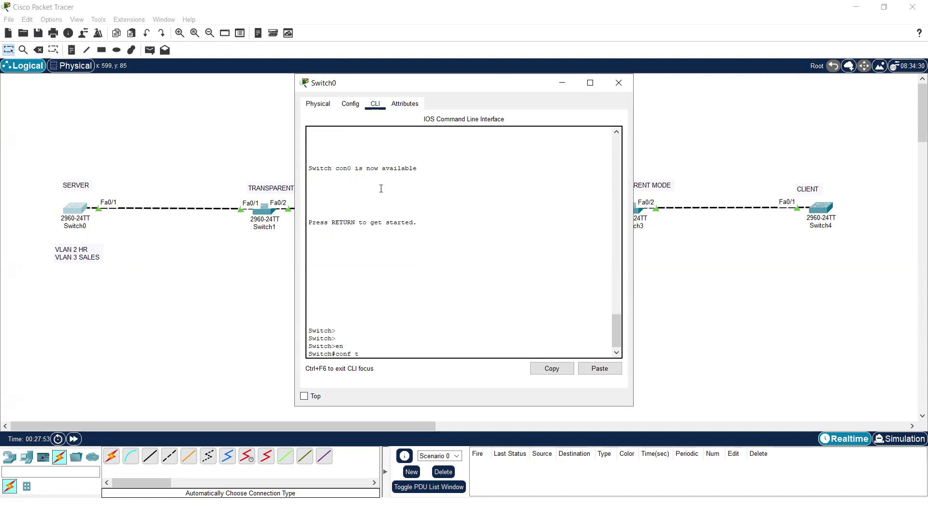
{"action": "type", "text": " t"}
{"action": "key", "text": "Return"}
{"action": "key", "text": "Return"}
{"action": "key", "text": "Return"}
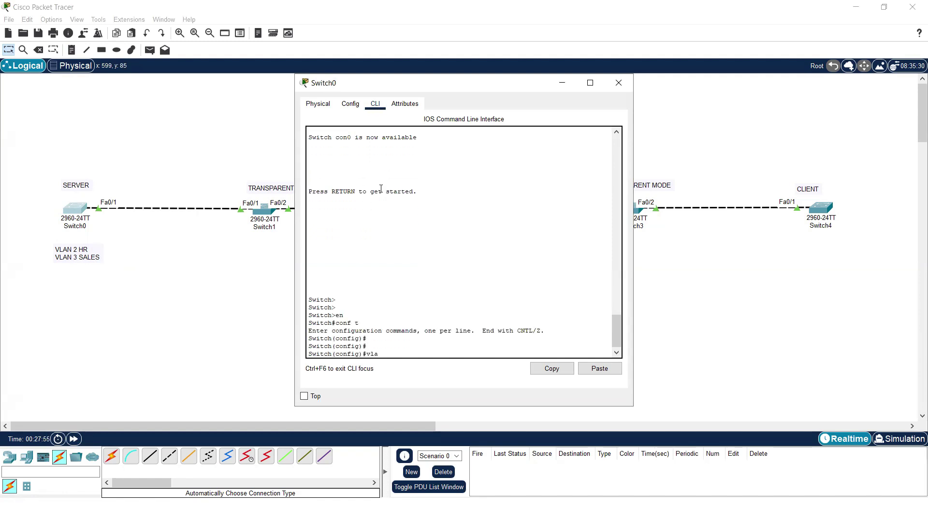
{"action": "type", "text": "vlan 2"}
{"action": "key", "text": "Return"}
{"action": "type", "text": "na"}
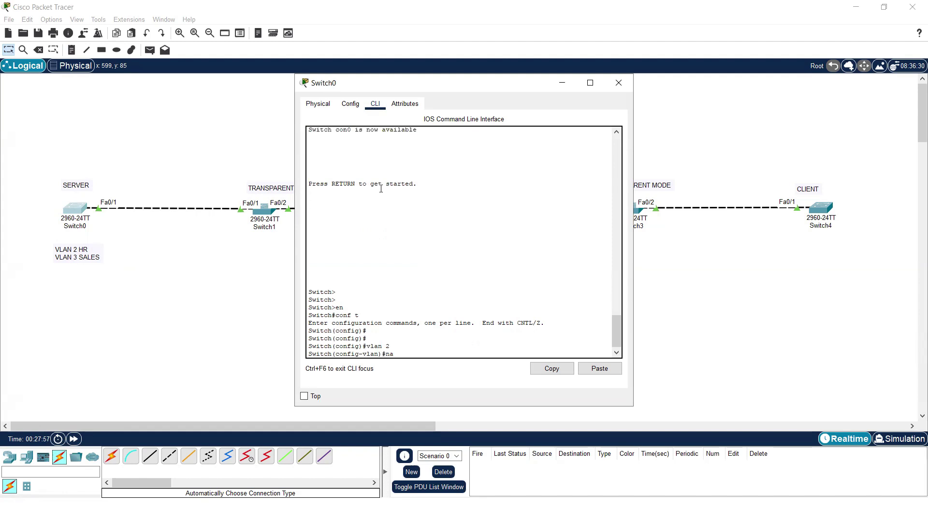
{"action": "type", "text": "me hr"}
{"action": "key", "text": "Return"}
{"action": "key", "text": "Return"}
{"action": "type", "text": "ex"}
{"action": "key", "text": "Return"}
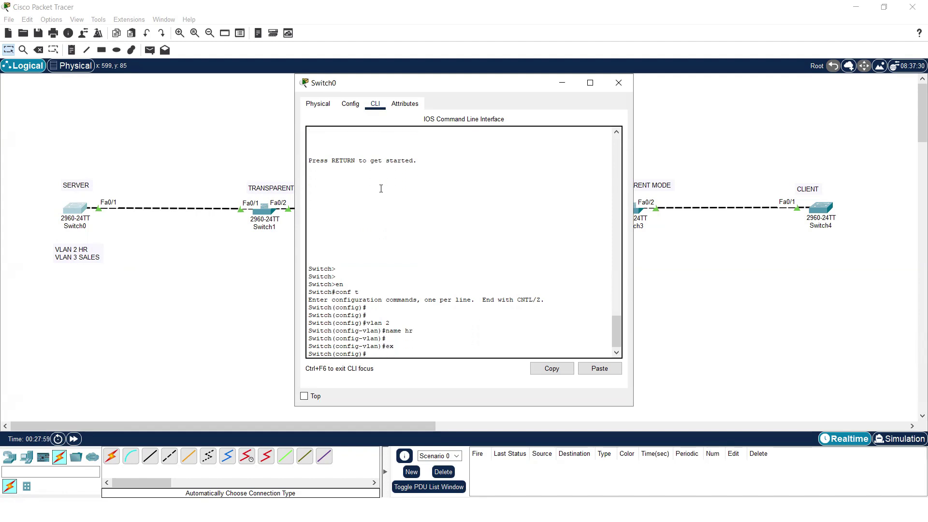
{"action": "key", "text": "Return"}
- Create VLAN 3 named sales on Switch0
{"action": "type", "text": "vlan 3"}
{"action": "key", "text": "Return"}
{"action": "type", "text": "name sales"}
{"action": "key", "text": "Return"}
{"action": "type", "text": "ex"}
{"action": "key", "text": "Return"}
{"action": "key", "text": "Return"}
{"action": "key", "text": "Return"}
- Run show vlan brief on Switch4 and confirm the hr VLAN is listed
{"action": "left_click", "coordinate": [644, 116]}
{"action": "key", "text": "Return"}
{"action": "key", "text": "Return"}
{"action": "type", "text": "en"}
{"action": "key", "text": "Return"}
{"action": "type", "text": "s"}
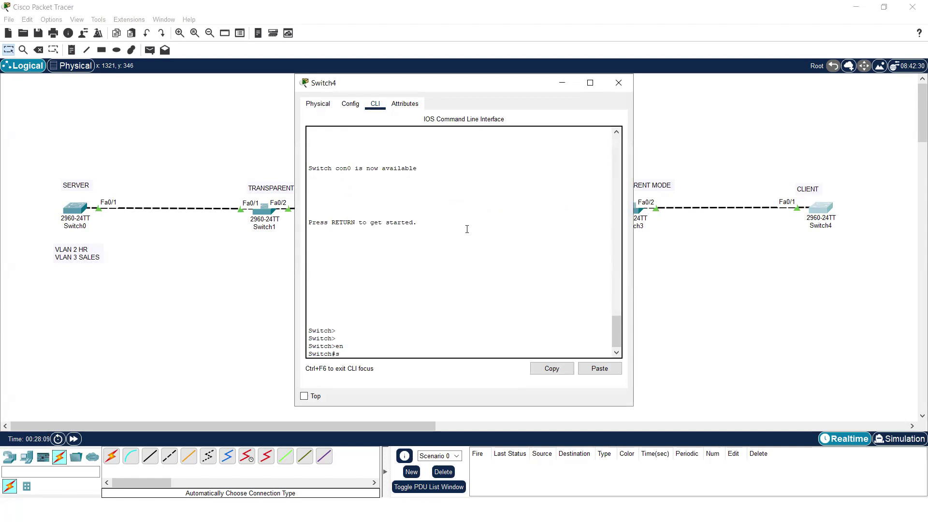
{"action": "type", "text": "how vla"}
{"action": "key", "text": "Tab"}
{"action": "type", "text": "br"}
{"action": "key", "text": "Tab"}
{"action": "key", "text": "Return"}
{"action": "key", "text": "Return"}
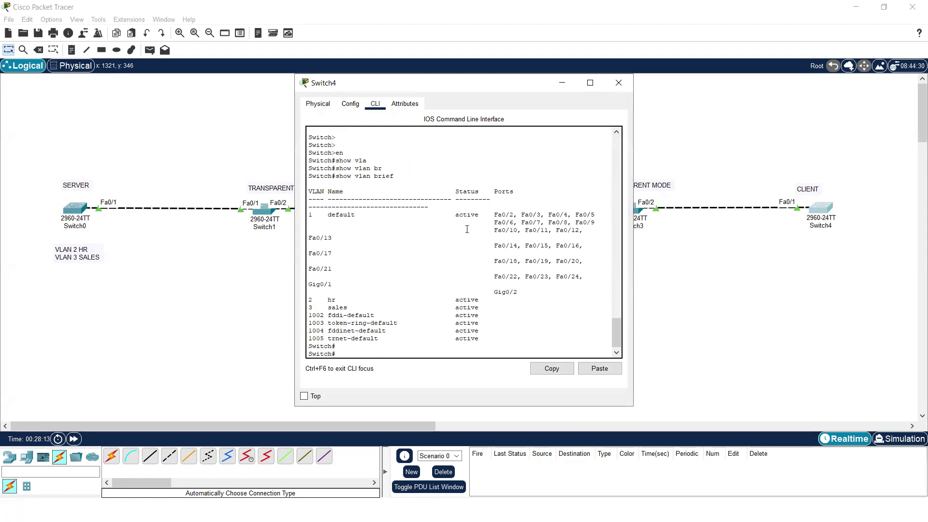
{"action": "left_click_drag", "start_coordinate": [309, 293], "coordinate": [471, 307]}
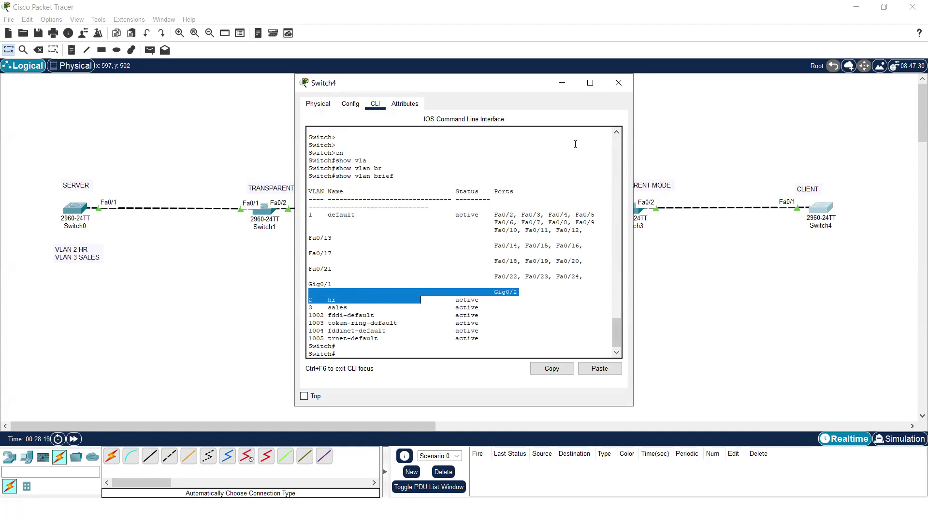
- Copy the VLAN 2 HR / VLAN 3 SALES note and paste it under Switch2 and Switch4
{"action": "left_click", "coordinate": [619, 82]}
{"action": "double_click", "coordinate": [98, 260]}
{"action": "key", "text": "ctrl+a"}
{"action": "key", "text": "ctrl+c"}
{"action": "left_click", "coordinate": [71, 50]}
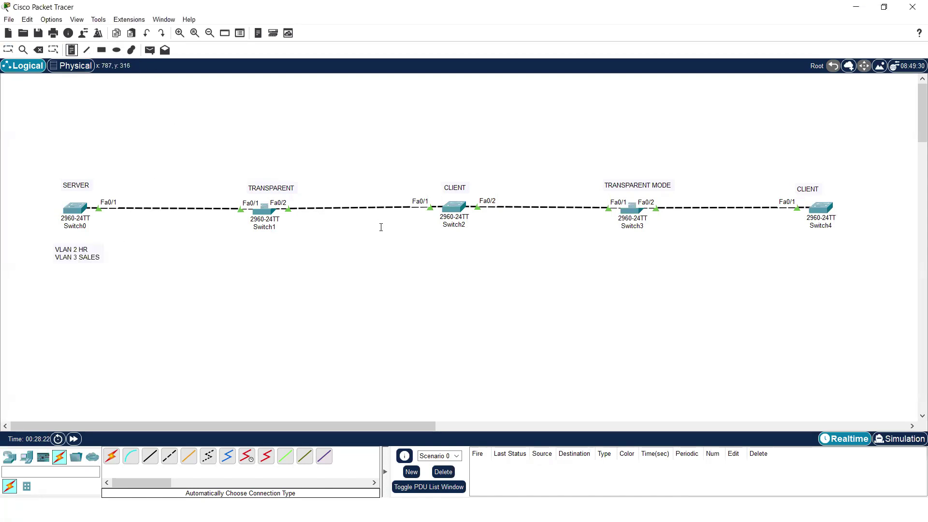
{"action": "left_click", "coordinate": [423, 241]}
{"action": "key", "text": "ctrl+v"}
{"action": "left_click", "coordinate": [796, 239]}
{"action": "key", "text": "ctrl+v"}
{"action": "left_click", "coordinate": [714, 303]}
{"action": "key", "text": "Escape"}
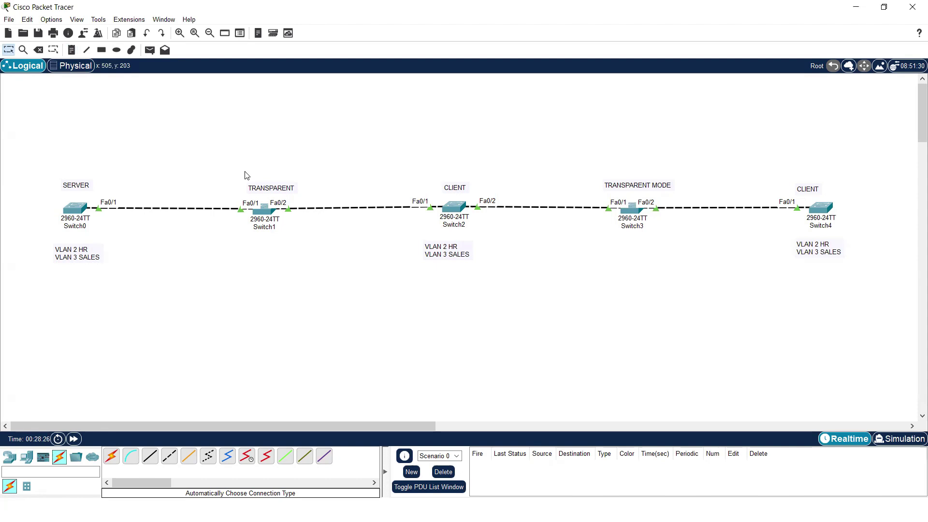
- Run show vlan brief on Switch1, showing only VLAN 1 and 1002–1005, and widen the console
{"action": "left_click", "coordinate": [265, 209]}
{"action": "key", "text": "Return"}
{"action": "key", "text": "Return"}
{"action": "key", "text": "Return"}
{"action": "type", "text": "en"}
{"action": "key", "text": "Return"}
{"action": "type", "text": "show vl"}
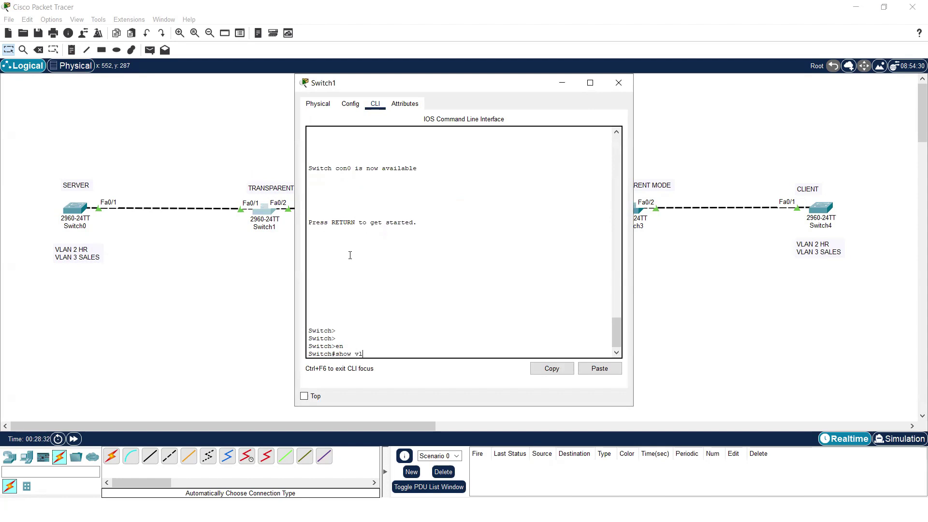
{"action": "type", "text": "a"}
{"action": "key", "text": "Tab"}
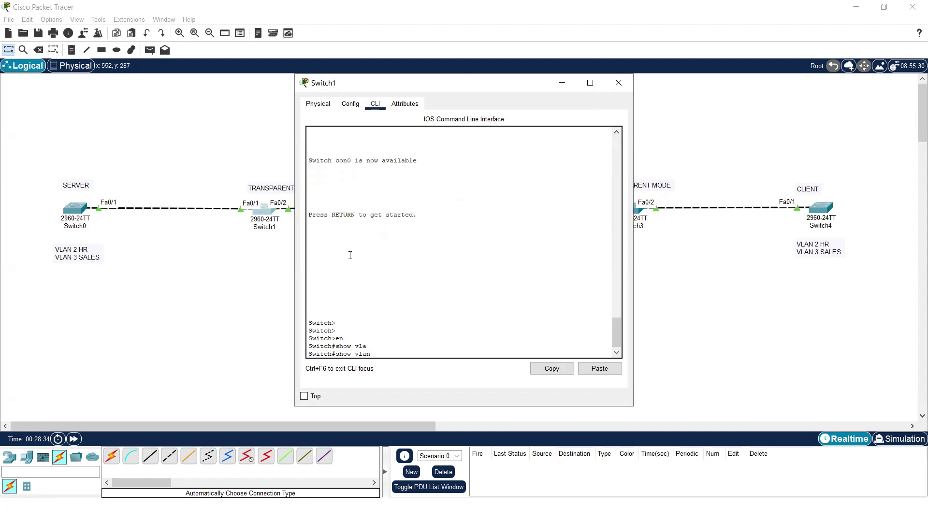
{"action": "type", "text": "br"}
{"action": "key", "text": "Tab"}
{"action": "key", "text": "Return"}
{"action": "key", "text": "Return"}
{"action": "key", "text": "Return"}
{"action": "key", "text": "Return"}
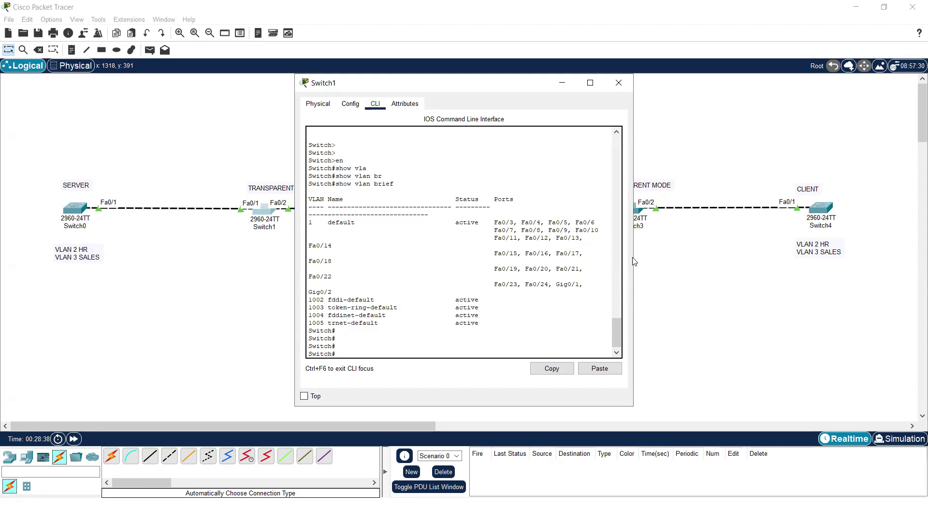
{"action": "left_click_drag", "start_coordinate": [634, 261], "coordinate": [689, 264]}
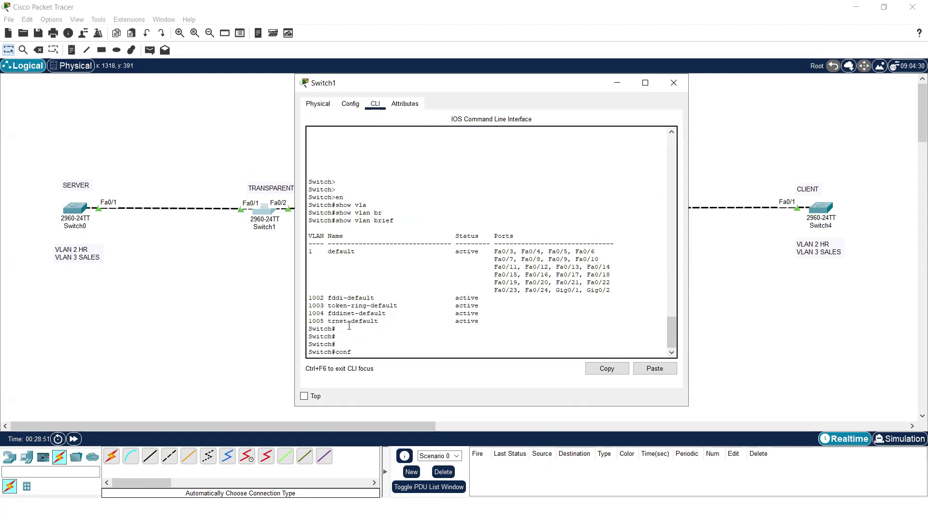
- Create VLAN 4000 in Switch1's global configuration and return to privileged mode
{"action": "key", "text": "Return"}
{"action": "key", "text": "Return"}
{"action": "type", "text": "vlan"}
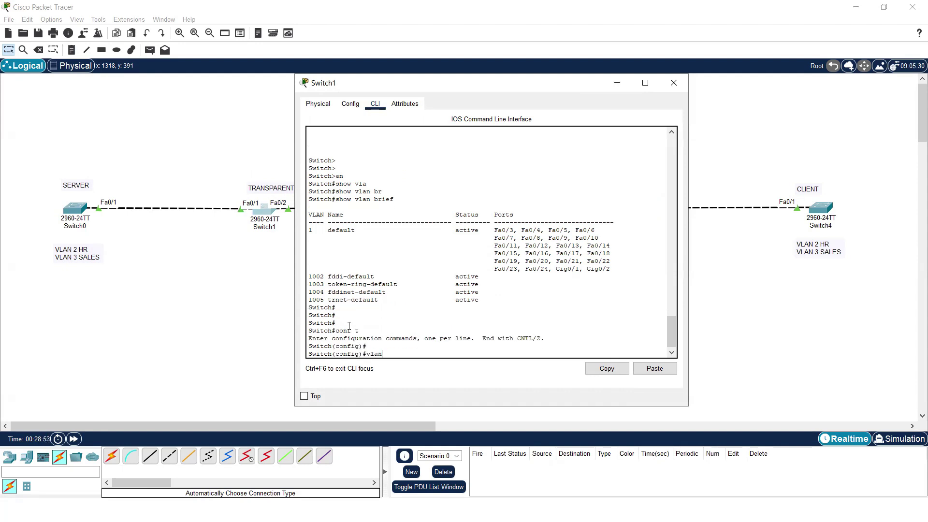
{"action": "type", "text": " 4000"}
{"action": "key", "text": "Return"}
{"action": "key", "text": "Return"}
{"action": "key", "text": "Return"}
{"action": "key", "text": "Return"}
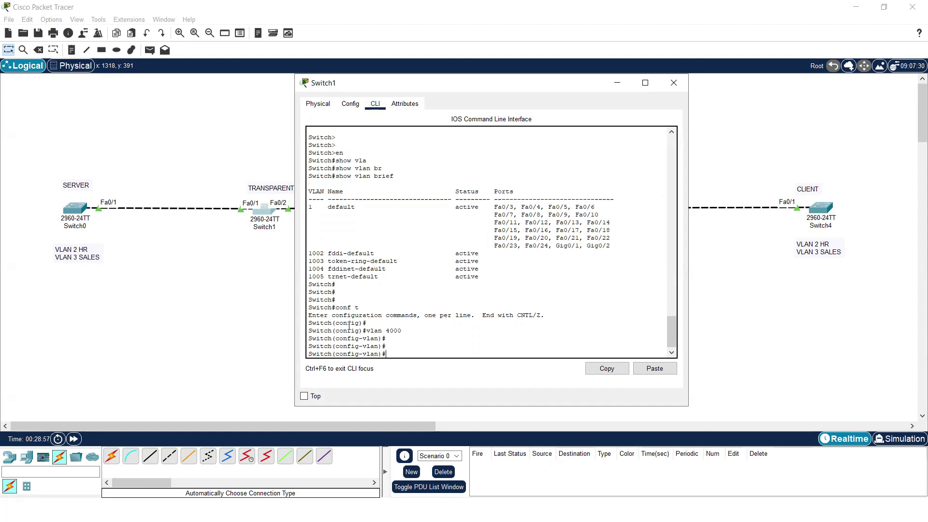
{"action": "type", "text": "ex"}
{"action": "key", "text": "Return"}
{"action": "key", "text": "Return"}
{"action": "key", "text": "Return"}
{"action": "key", "text": "Return"}
{"action": "type", "text": "ex"}
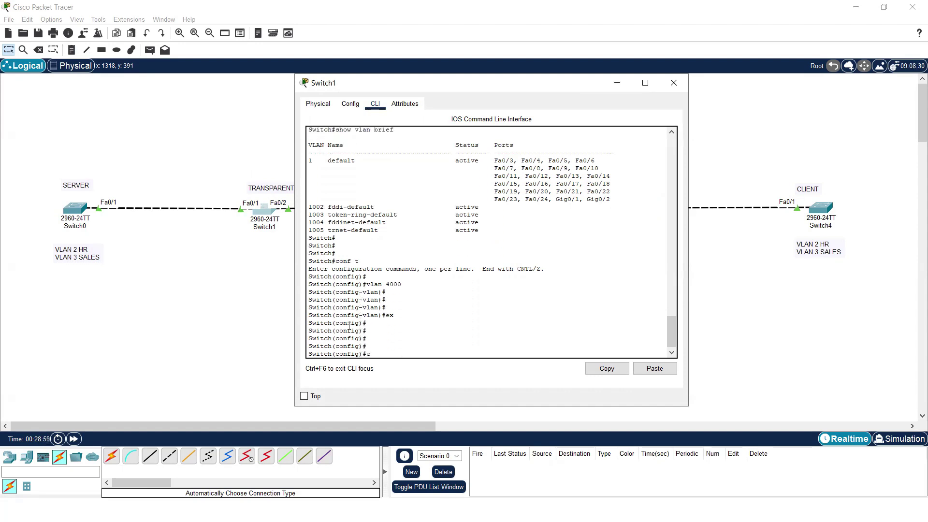
{"action": "key", "text": "Return"}
{"action": "key", "text": "Return"}
{"action": "key", "text": "Return"}
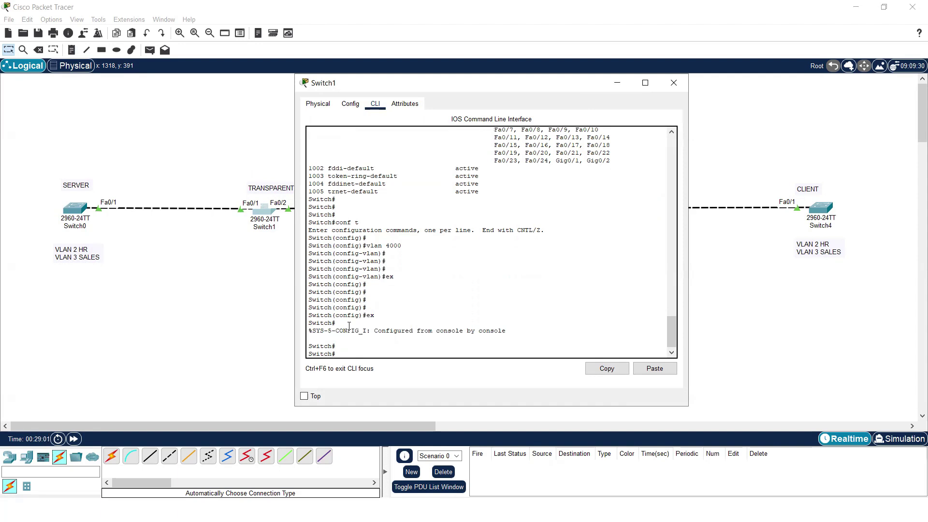
- Confirm VLAN 4000 in Switch1's show vlan brief, then close the console and shift Switch0's note
{"action": "type", "text": "sj"}
{"action": "type", "text": "how vlan br"}
{"action": "key", "text": "Tab"}
{"action": "key", "text": "Return"}
{"action": "key", "text": "Return"}
{"action": "key", "text": "Return"}
{"action": "key", "text": "Return"}
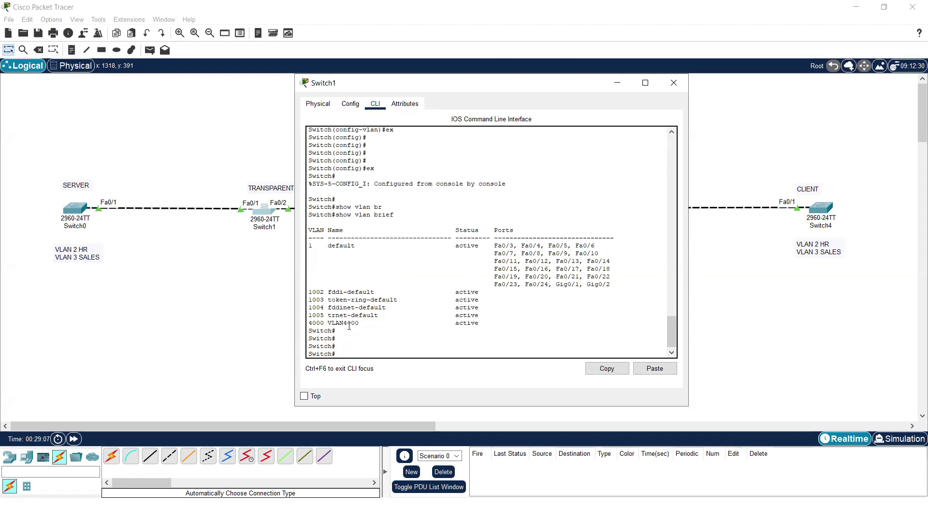
{"action": "left_click_drag", "start_coordinate": [489, 323], "coordinate": [306, 325]}
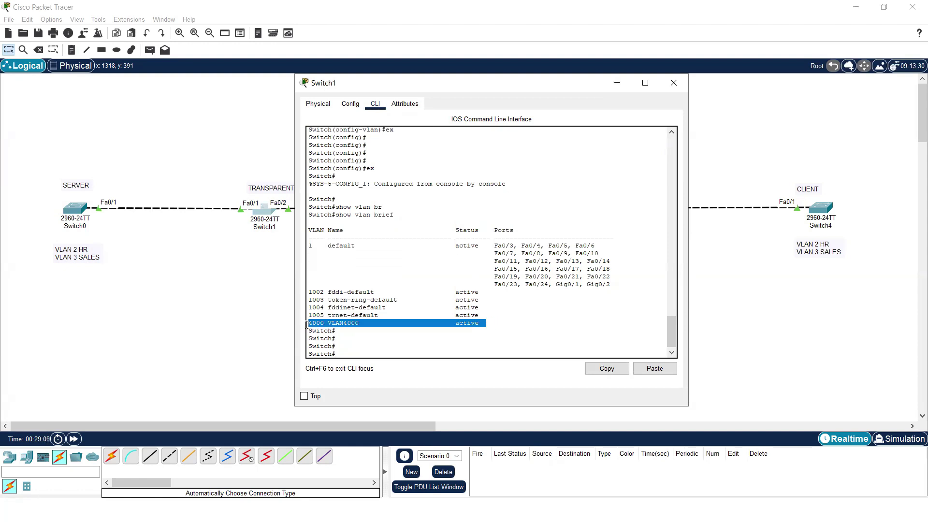
{"action": "left_click", "coordinate": [674, 83]}
{"action": "left_click_drag", "start_coordinate": [51, 151], "coordinate": [892, 317]}
{"action": "mouse_move", "coordinate": [91, 257]}
{"action": "left_mouse_down"}
{"action": "mouse_move", "coordinate": [162, 141]}
{"action": "mouse_move", "coordinate": [309, 191]}
{"action": "mouse_move", "coordinate": [286, 237]}
{"action": "mouse_move", "coordinate": [286, 178]}
{"action": "mouse_move", "coordinate": [433, 158]}
{"action": "mouse_move", "coordinate": [471, 182]}
{"action": "mouse_move", "coordinate": [255, 169]}
{"action": "mouse_move", "coordinate": [81, 252]}
{"action": "left_mouse_up"}
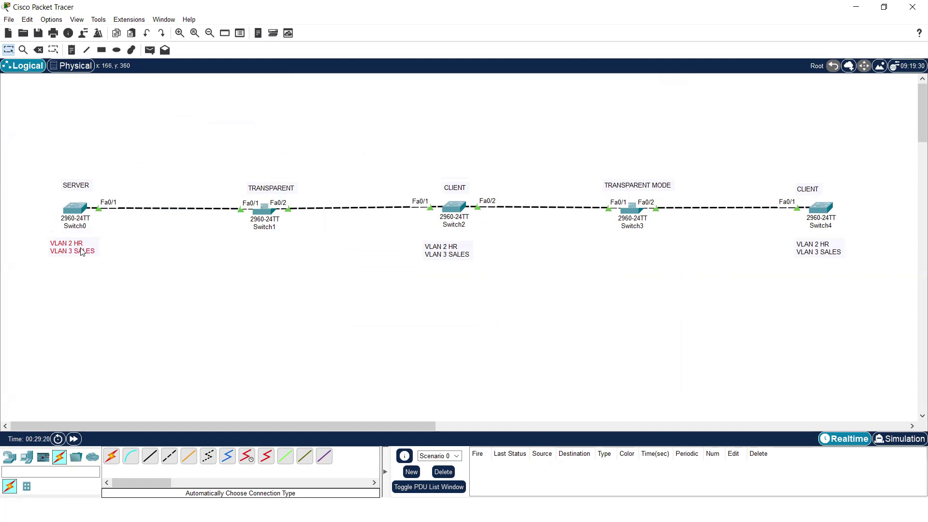
- Drag the VLAN 2 HR / VLAN 3 SALES note below Switch0, then reselect the switch chain
{"action": "left_click_drag", "start_coordinate": [52, 146], "coordinate": [745, 312]}
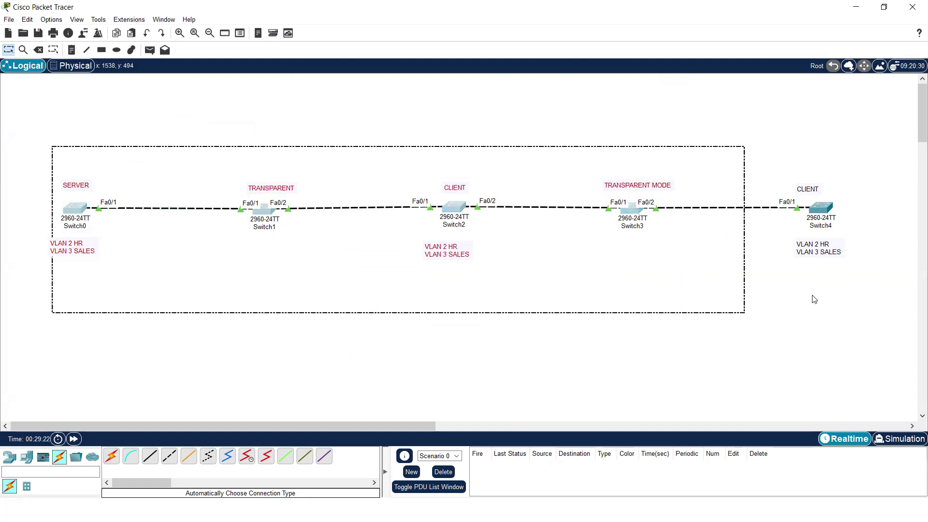
{"action": "left_click", "coordinate": [852, 288]}
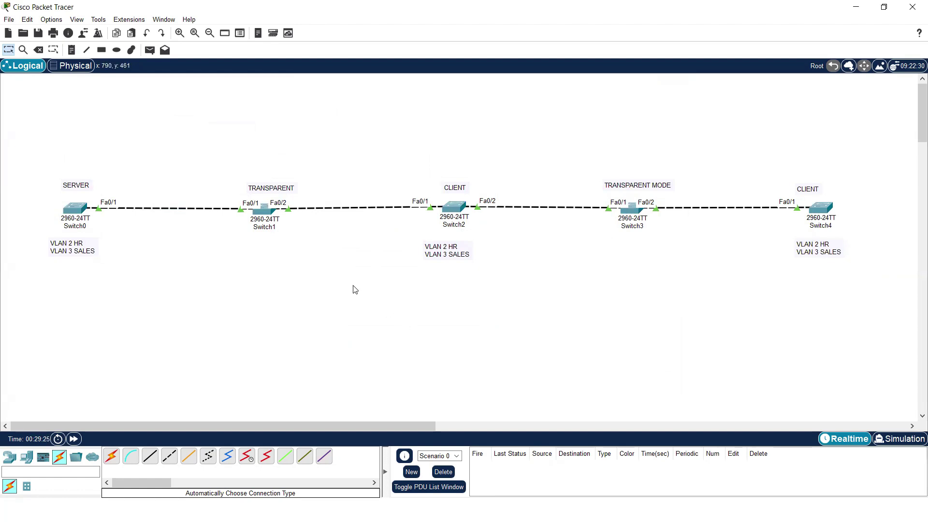
{"action": "left_click_drag", "start_coordinate": [43, 165], "coordinate": [847, 282]}
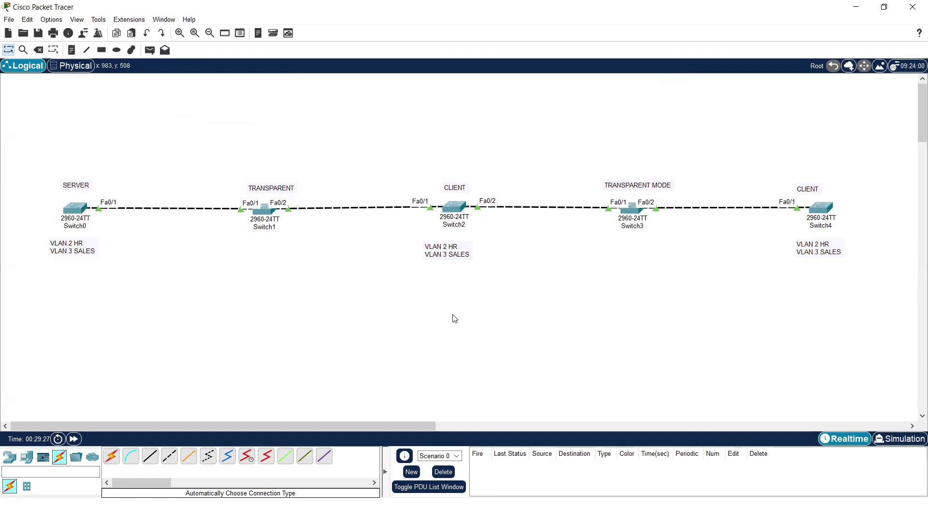
- Set a VTP password on Switch0 with the vtp password command, then close its window
{"action": "left_click", "coordinate": [74, 209]}
{"action": "key", "text": "Return"}
{"action": "key", "text": "Return"}
{"action": "key", "text": "Return"}
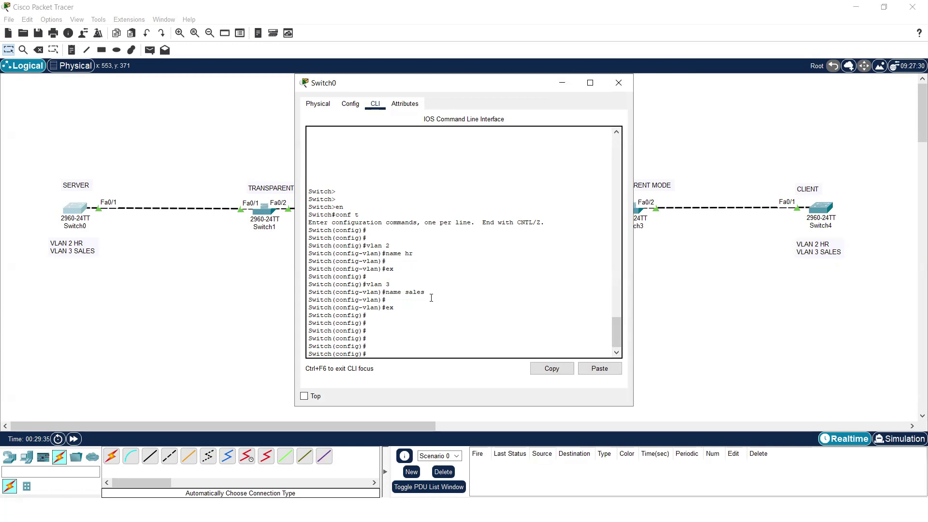
{"action": "type", "text": "vtp mo"}
{"action": "key", "text": "Tab"}
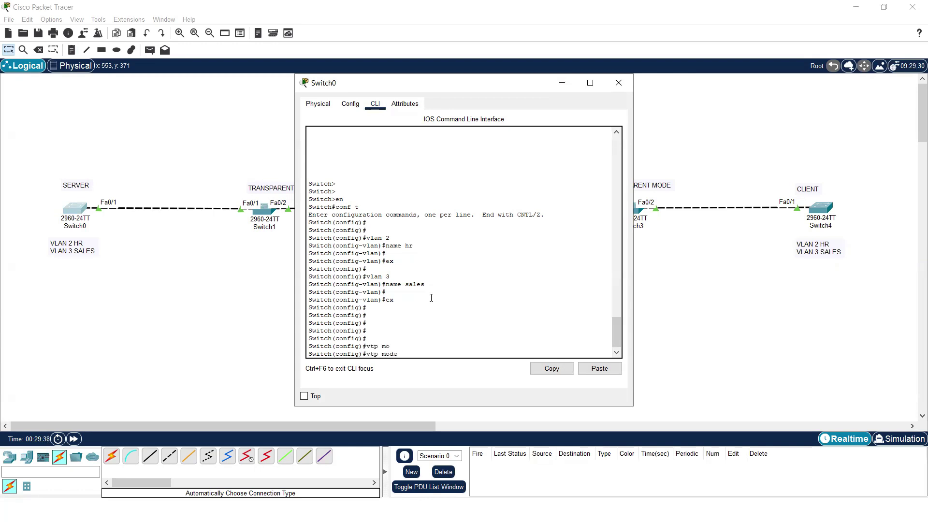
{"action": "type", "text": "pa"}
{"action": "key", "text": "Tab"}
{"action": "type", "text": "ccna"}
{"action": "key", "text": "Return"}
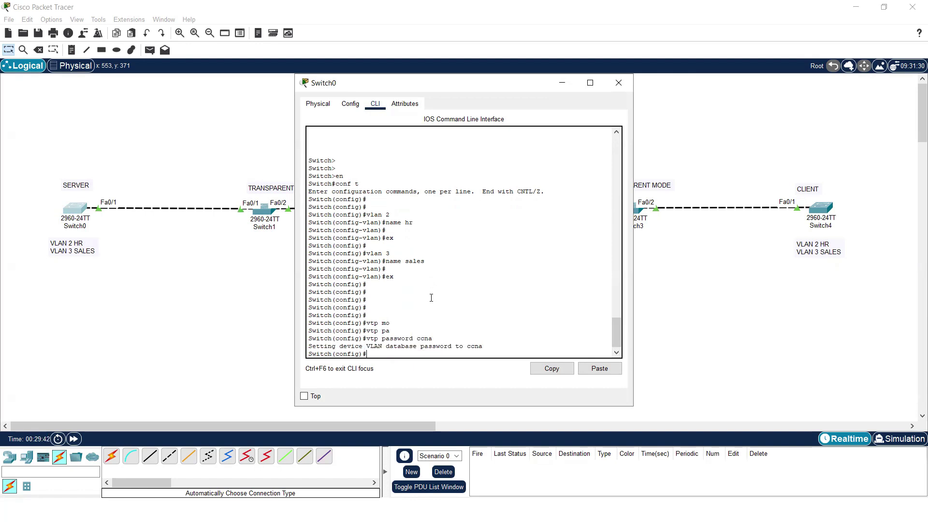
{"action": "key", "text": "Return"}
{"action": "key", "text": "Return"}
{"action": "key", "text": "Return"}
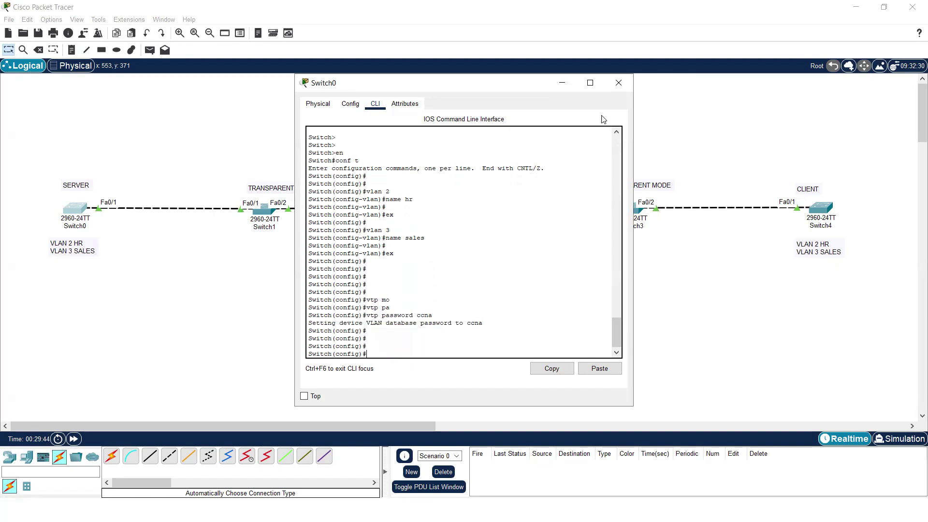
{"action": "left_click", "coordinate": [610, 83]}
- Give Switch1 the same VTP password in global configuration, then move on to Switch2
{"action": "left_click", "coordinate": [265, 209]}
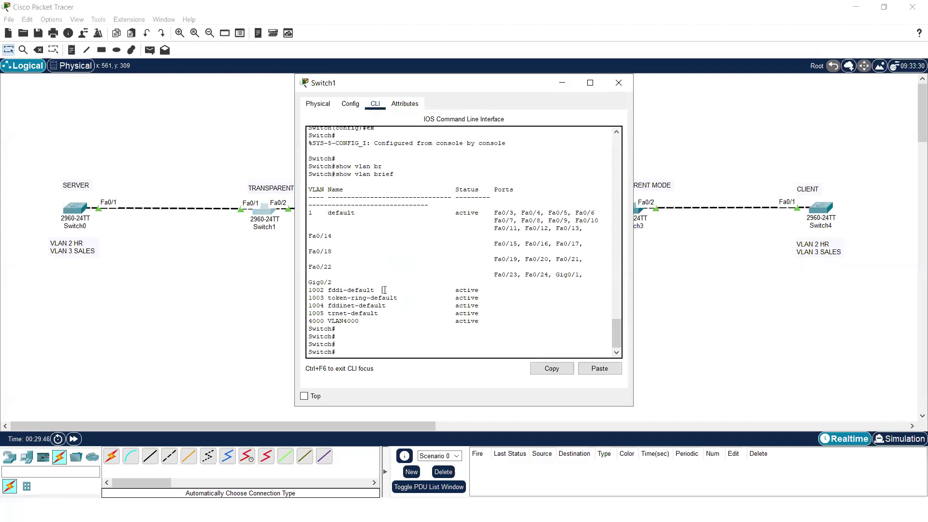
{"action": "type", "text": "conf t"}
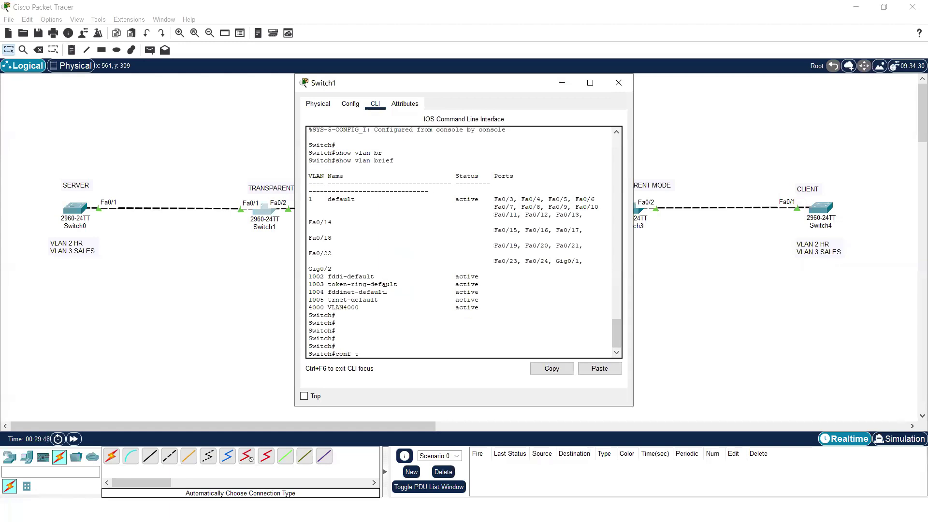
{"action": "key", "text": "Return"}
{"action": "key", "text": "Return"}
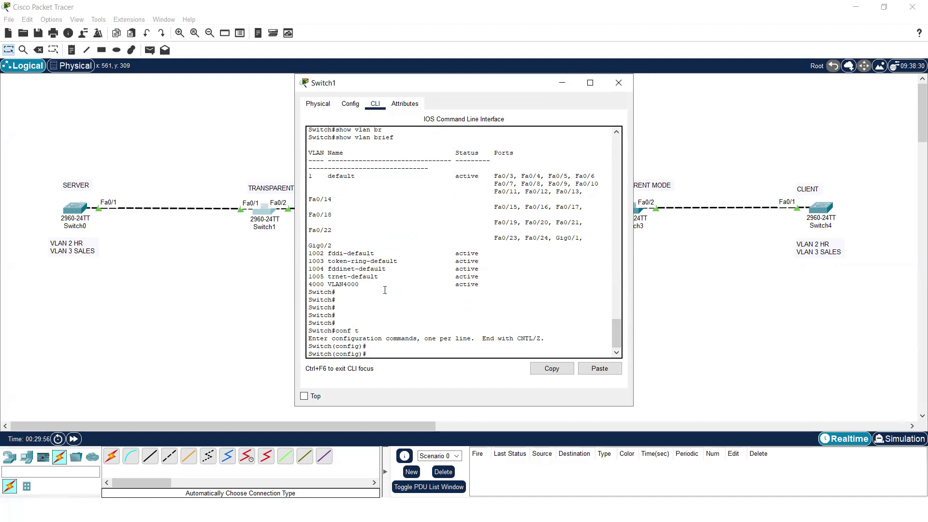
{"action": "type", "text": "tp mp"}
{"action": "key", "text": "Tab"}
{"action": "key", "text": "BackSpace"}
{"action": "type", "text": "a"}
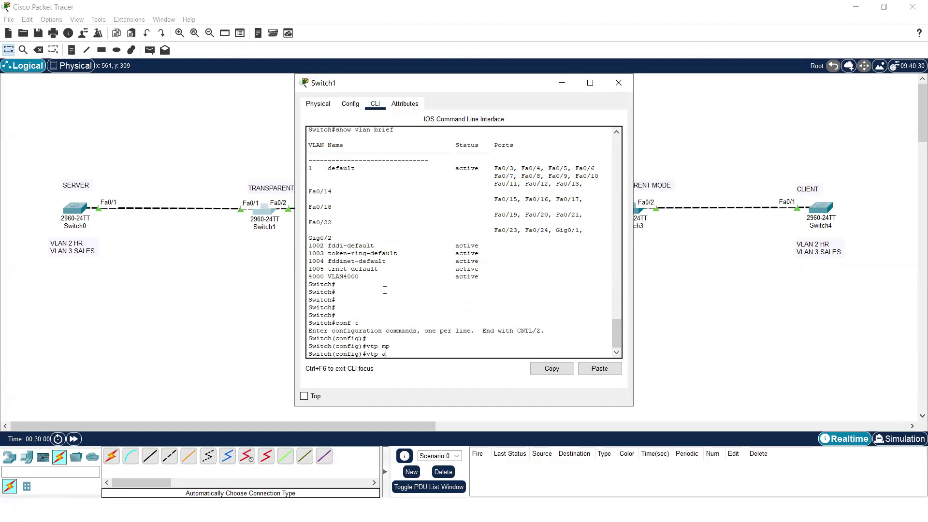
{"action": "type", "text": "p"}
{"action": "key", "text": "Tab"}
{"action": "type", "text": "ccna"}
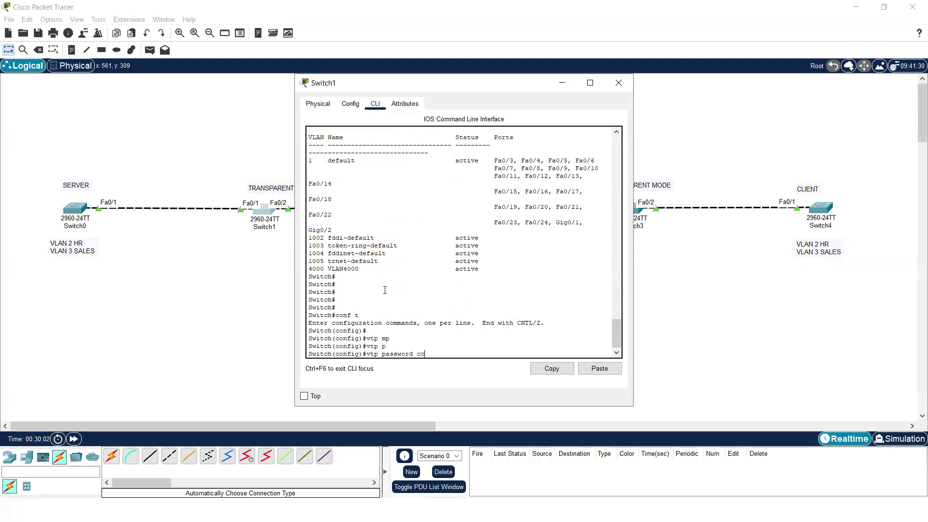
{"action": "key", "text": "Return"}
{"action": "key", "text": "Return"}
{"action": "key", "text": "Return"}
{"action": "key", "text": "Return"}
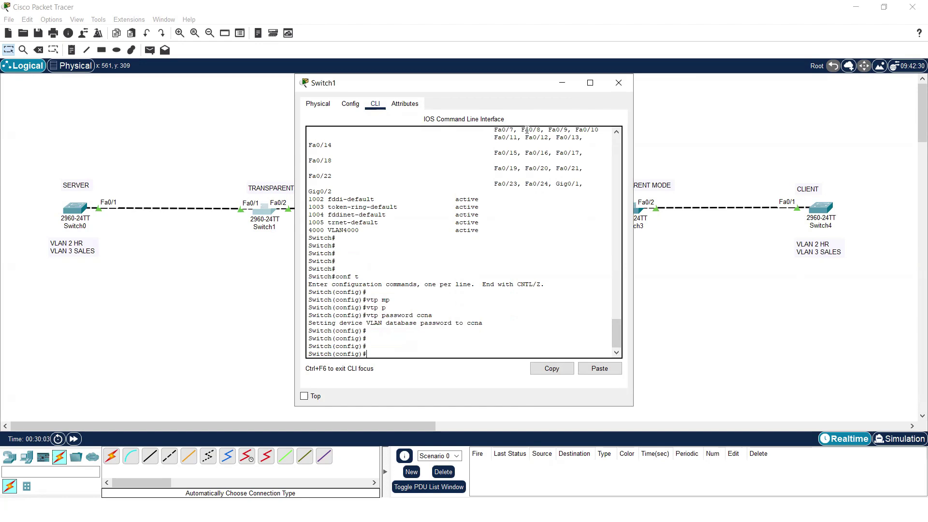
{"action": "left_click", "coordinate": [619, 83]}
{"action": "left_click", "coordinate": [454, 208]}
- Set the shared VTP password on Switch2 in global configuration mode, then close its window
{"action": "key", "text": "Return"}
{"action": "key", "text": "Return"}
{"action": "key", "text": "Return"}
{"action": "type", "text": "en"}
{"action": "key", "text": "Return"}
{"action": "type", "text": "con"}
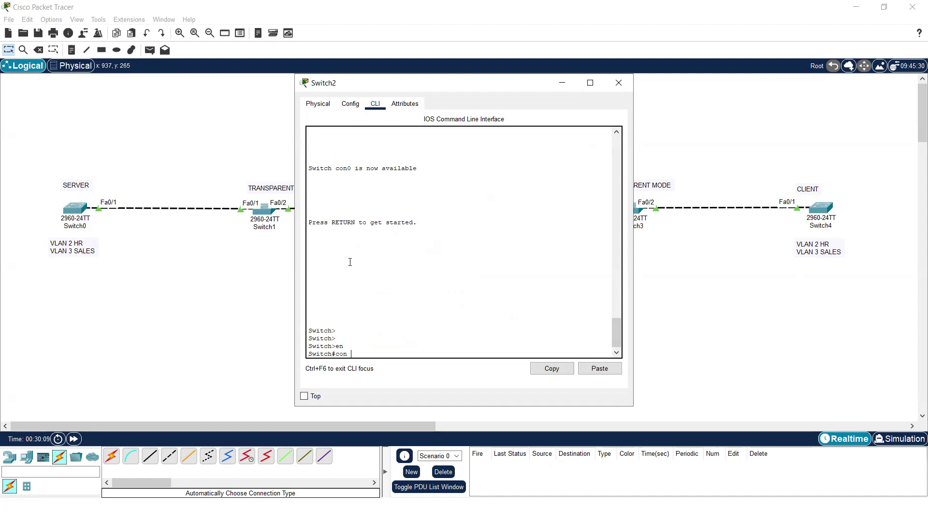
{"action": "type", "text": "f t"}
{"action": "key", "text": "Return"}
{"action": "key", "text": "Return"}
{"action": "type", "text": "vtp mo"}
{"action": "key", "text": "Tab"}
{"action": "key", "text": "BackSpace"}
{"action": "key", "text": "BackSpace"}
{"action": "key", "text": "BackSpace"}
{"action": "key", "text": "BackSpace"}
{"action": "key", "text": "BackSpace"}
{"action": "type", "text": "p["}
{"action": "key", "text": "Tab"}
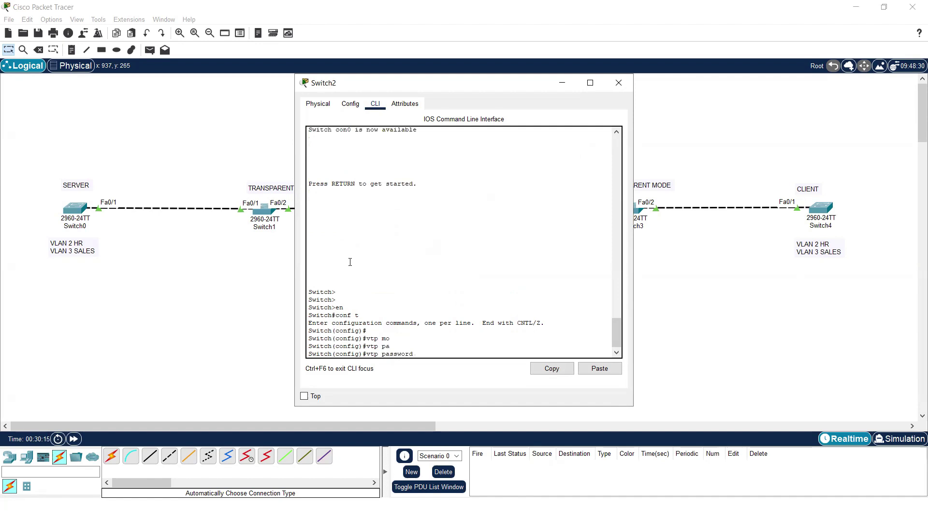
{"action": "type", "text": "ccn"}
{"action": "key", "text": "Return"}
{"action": "key", "text": "Return"}
{"action": "key", "text": "Return"}
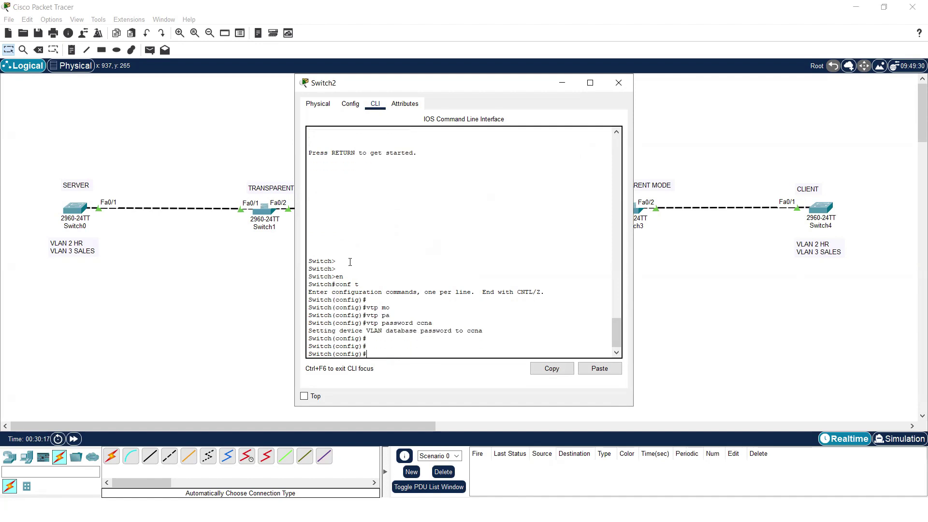
{"action": "left_click", "coordinate": [618, 82]}
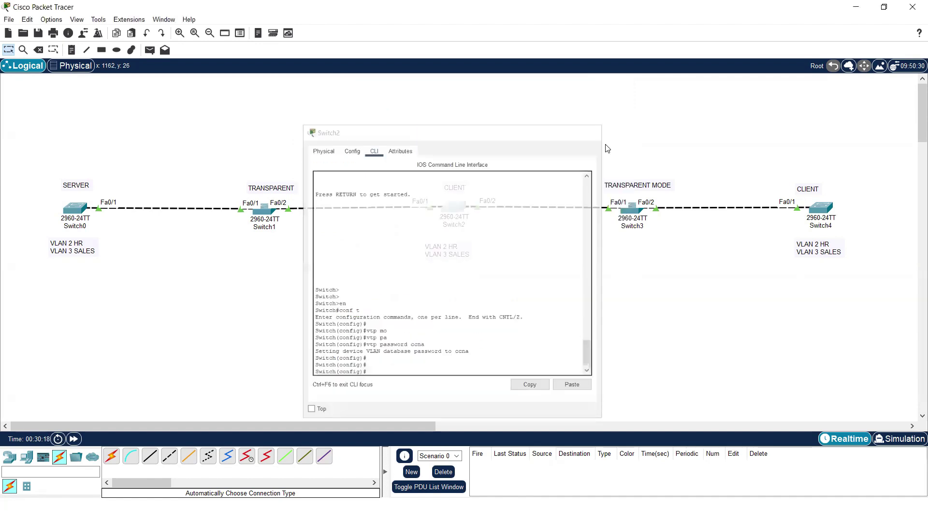
- Set the same shared VTP password on Switch3 in global configuration mode
{"action": "left_click", "coordinate": [626, 209]}
{"action": "key", "text": "Return"}
{"action": "key", "text": "Return"}
{"action": "key", "text": "Return"}
{"action": "type", "text": "en"}
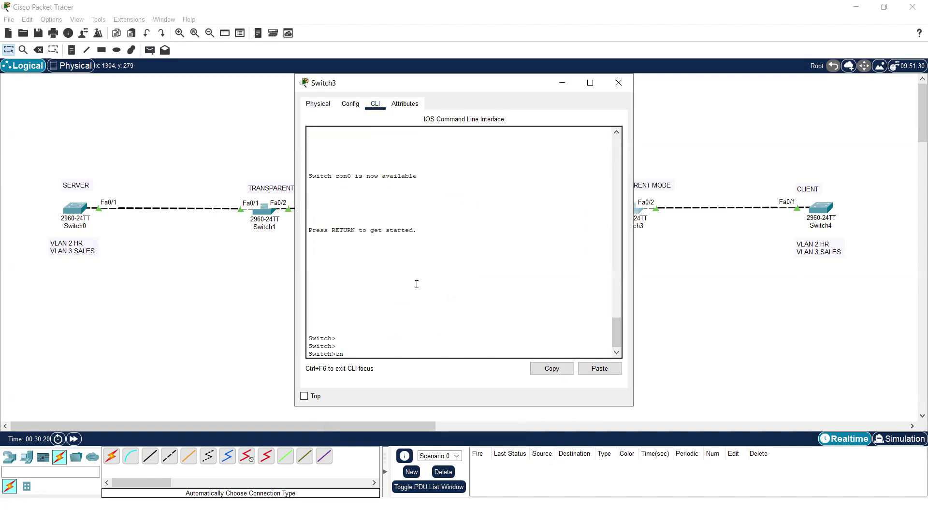
{"action": "key", "text": "Return"}
{"action": "type", "text": "conf t"}
{"action": "key", "text": "Return"}
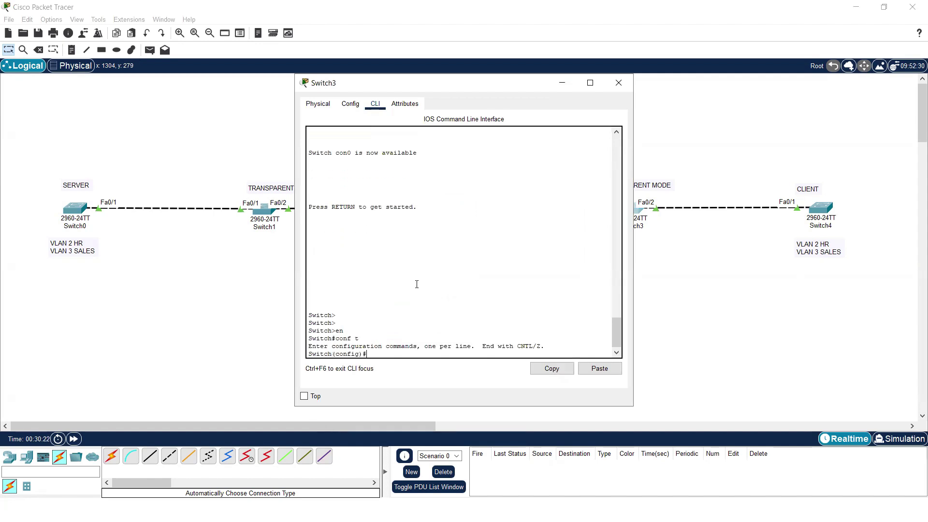
{"action": "key", "text": "Return"}
{"action": "type", "text": "v"}
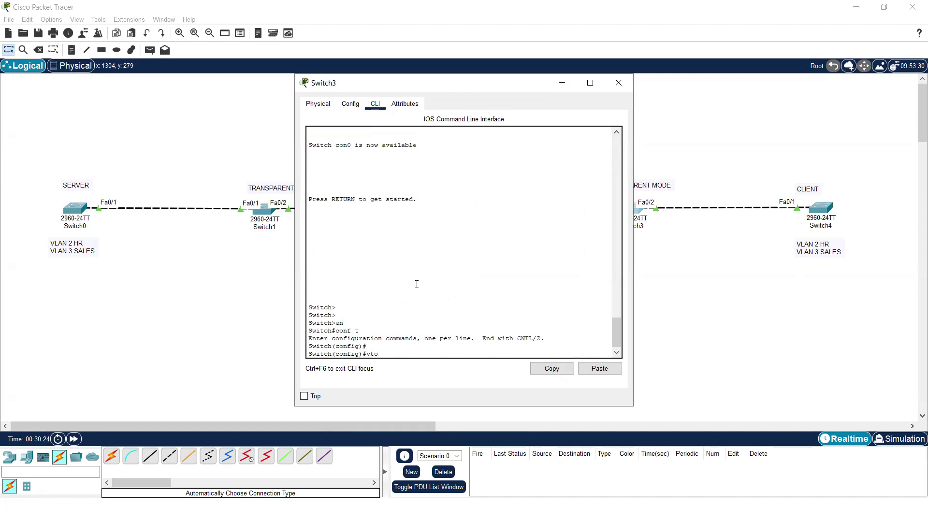
{"action": "type", "text": "tp pa"}
{"action": "key", "text": "Tab"}
{"action": "type", "text": "ccna"}
{"action": "key", "text": "Return"}
{"action": "key", "text": "Return"}
{"action": "key", "text": "Return"}
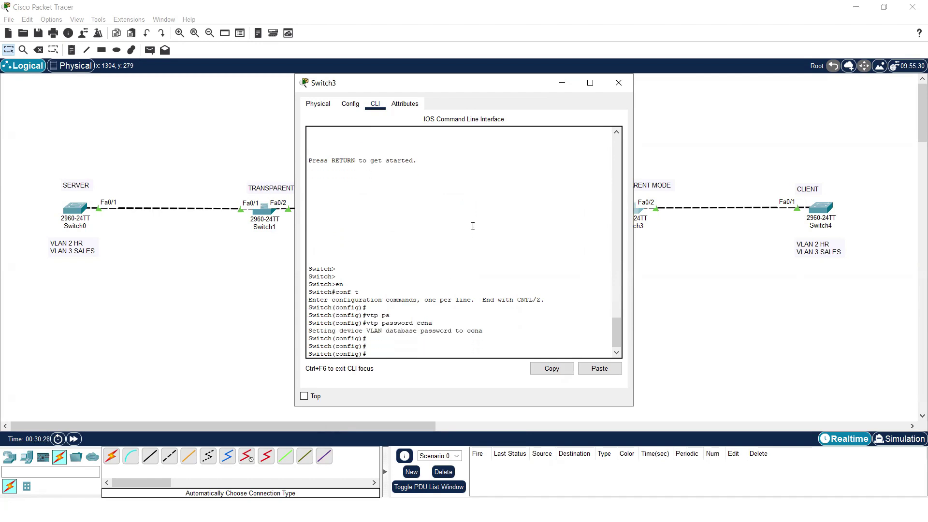
- Set the shared VTP password on Switch4, exit configuration mode and close its window
{"action": "left_click", "coordinate": [821, 207]}
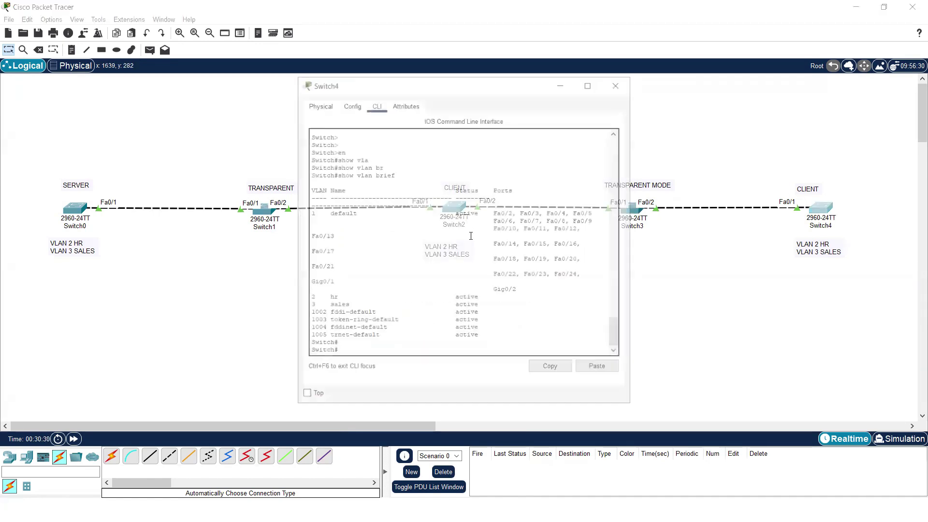
{"action": "key", "text": "Return"}
{"action": "key", "text": "Return"}
{"action": "type", "text": "conf"}
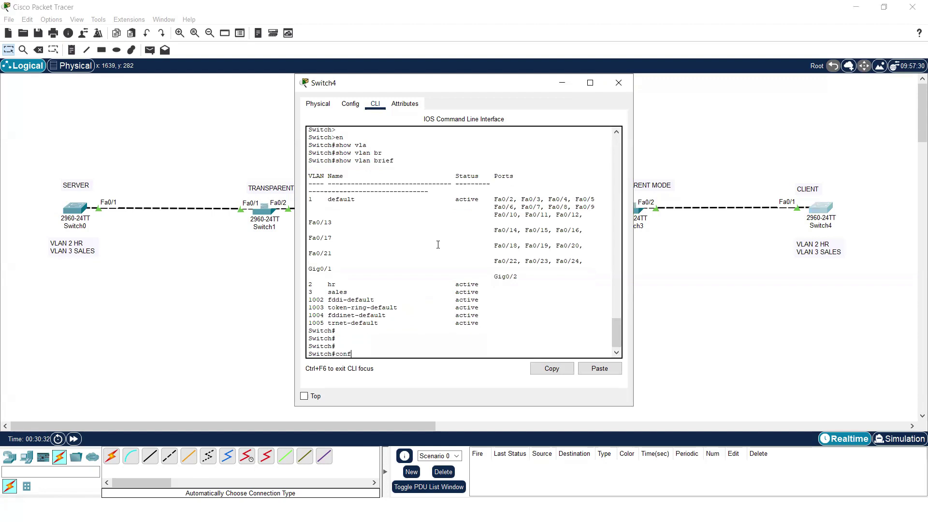
{"action": "type", "text": " t"}
{"action": "key", "text": "Return"}
{"action": "key", "text": "Return"}
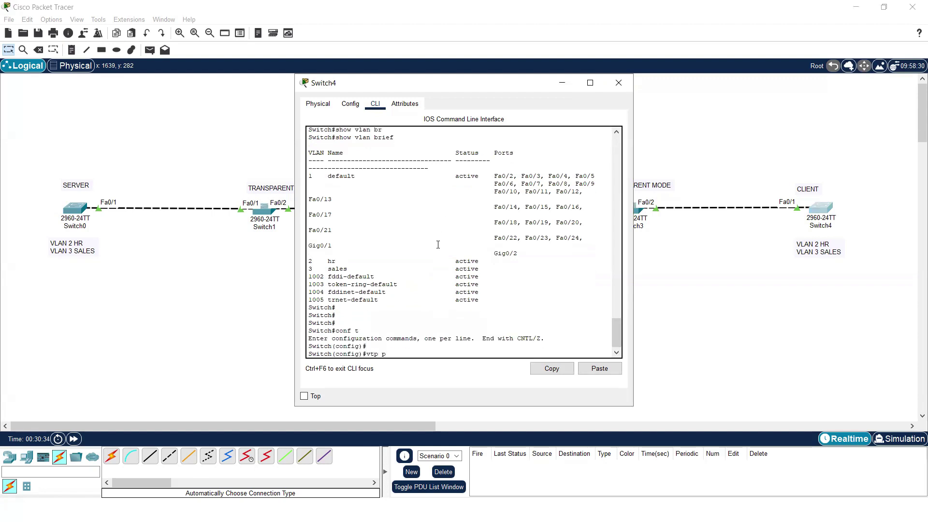
{"action": "type", "text": "vtp pac"}
{"action": "key", "text": "Tab"}
{"action": "key", "text": "Tab"}
{"action": "type", "text": "ccba"}
{"action": "key", "text": "BackSpace"}
{"action": "key", "text": "BackSpace"}
{"action": "type", "text": "na"}
{"action": "key", "text": "Return"}
{"action": "key", "text": "Return"}
{"action": "type", "text": "ex"}
{"action": "key", "text": "Return"}
{"action": "key", "text": "Return"}
{"action": "key", "text": "Return"}
{"action": "key", "text": "Return"}
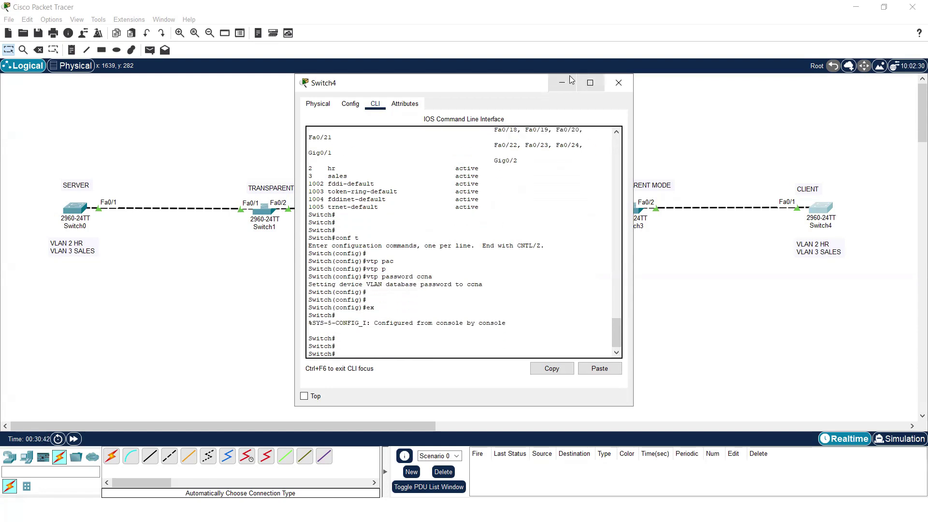
{"action": "left_click", "coordinate": [618, 82]}
- Add a laptop, Laptop0, to the canvas below Switch1
{"action": "left_click_drag", "start_coordinate": [18, 183], "coordinate": [858, 265]}
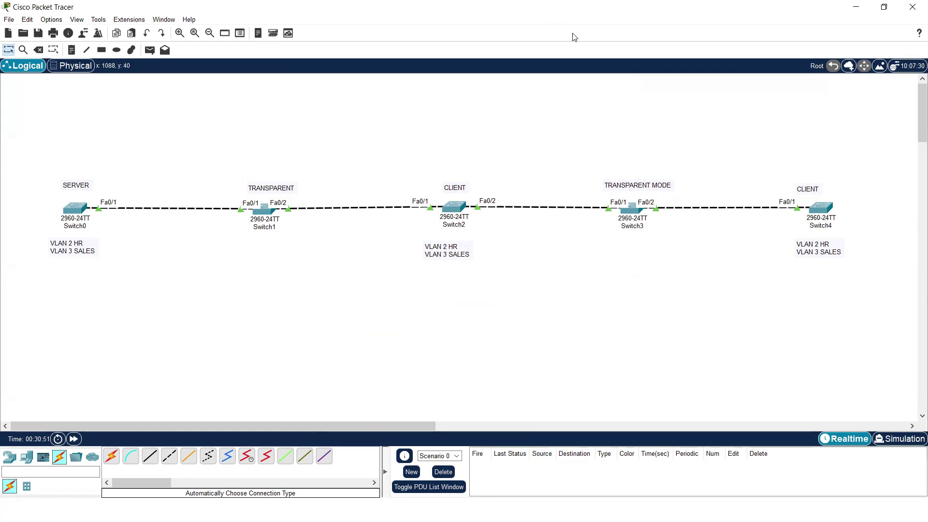
{"action": "left_click", "coordinate": [26, 457]}
{"action": "left_click", "coordinate": [133, 460]}
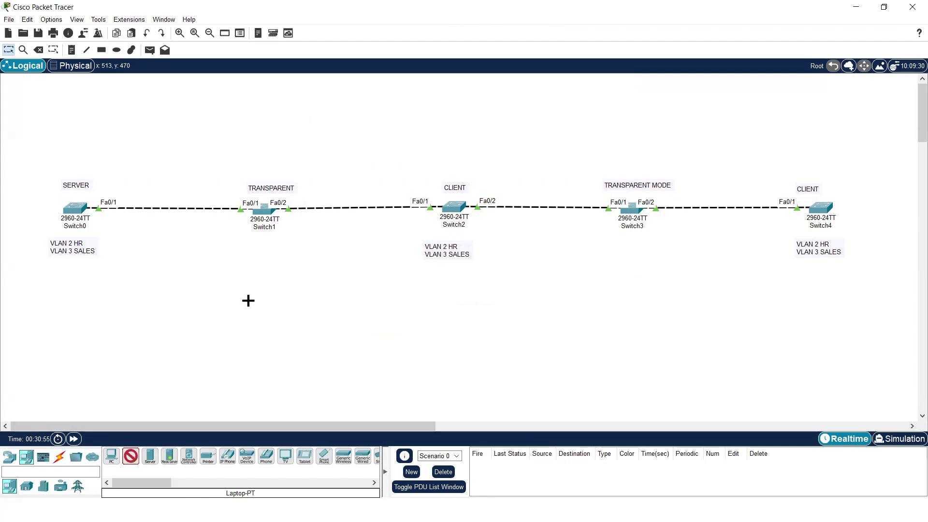
{"action": "left_click", "coordinate": [248, 301]}
- Console-cable Switch0's Console port to Laptop0's RS 232 port and open Laptop0's window
{"action": "left_click", "coordinate": [60, 460]}
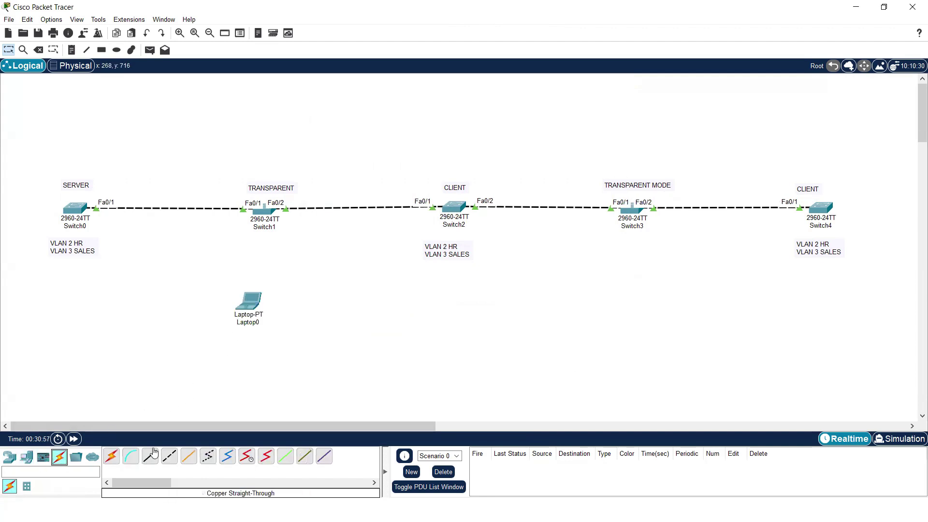
{"action": "left_click", "coordinate": [130, 457]}
{"action": "left_click", "coordinate": [76, 212]}
{"action": "left_click", "coordinate": [114, 218]}
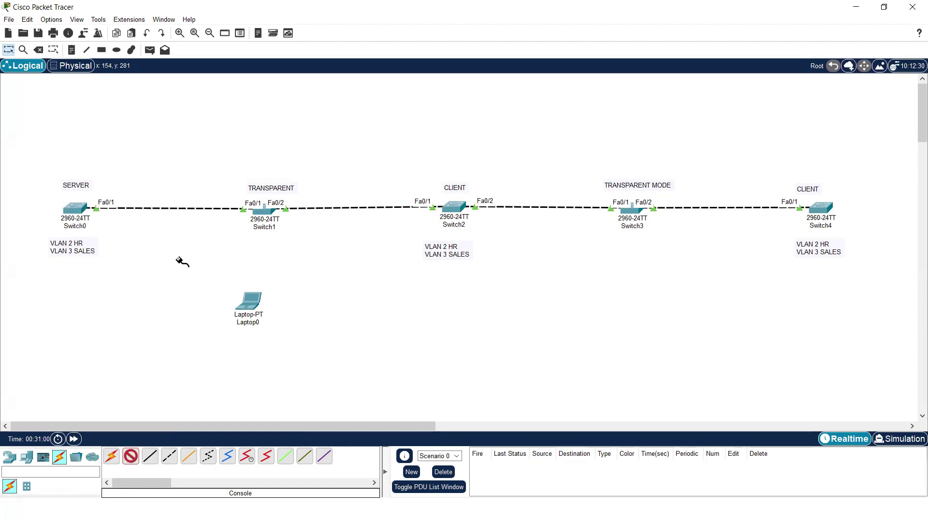
{"action": "left_click", "coordinate": [245, 302]}
{"action": "left_click", "coordinate": [276, 309]}
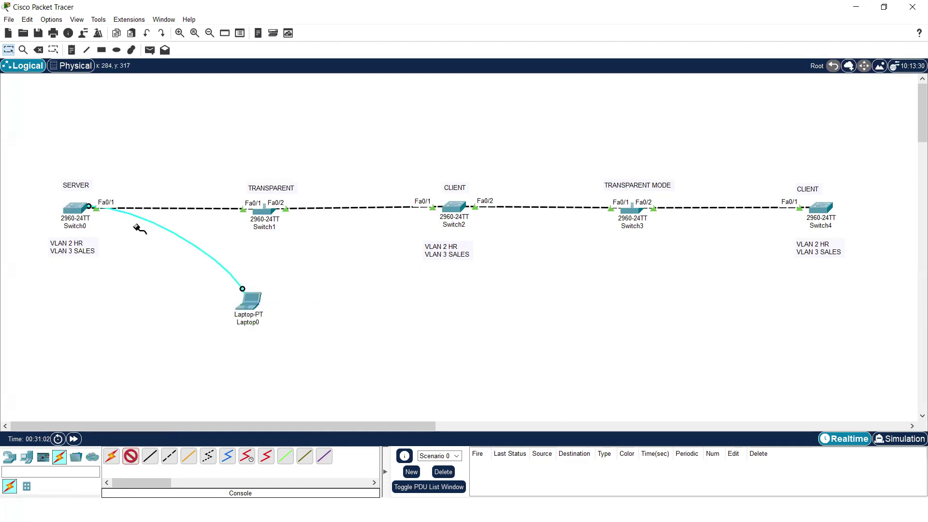
{"action": "left_click", "coordinate": [258, 308]}
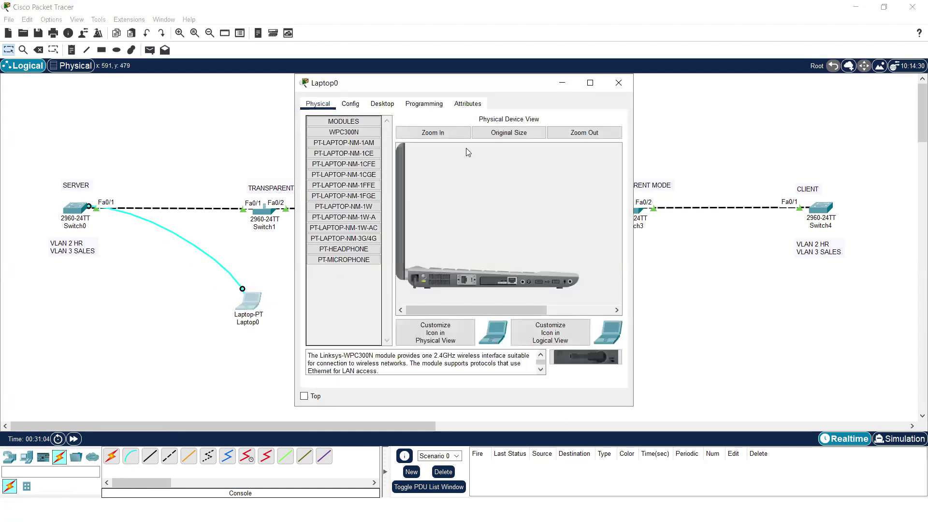
- From Laptop0's terminal, run show vtp status to confirm Switch0 is server in domain ccna
{"action": "left_click", "coordinate": [425, 106]}
{"action": "left_click", "coordinate": [378, 105]}
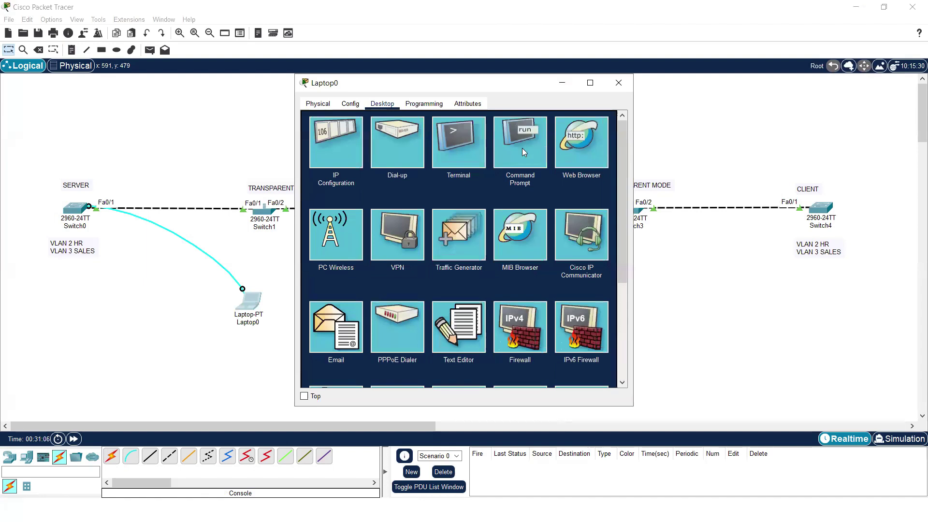
{"action": "left_click", "coordinate": [515, 147]}
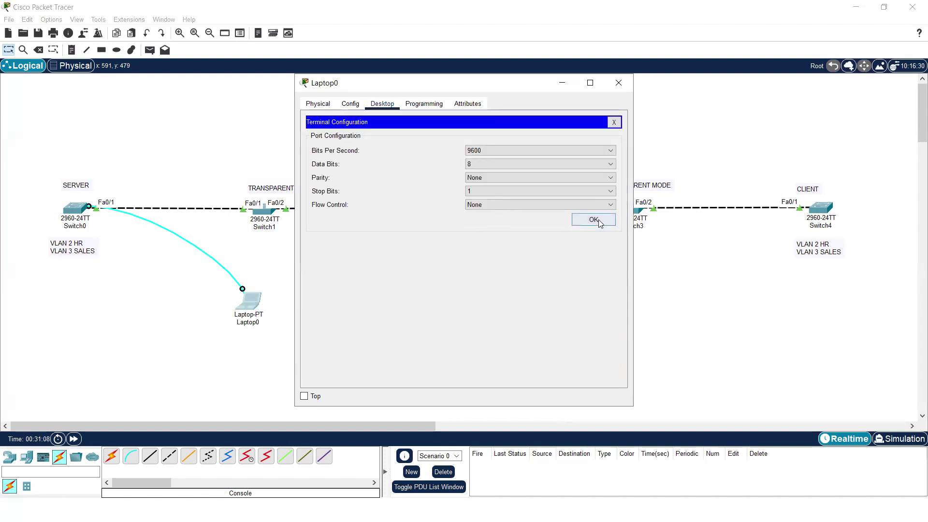
{"action": "left_click", "coordinate": [594, 221]}
{"action": "key", "text": "Return"}
{"action": "key", "text": "Return"}
{"action": "key", "text": "Return"}
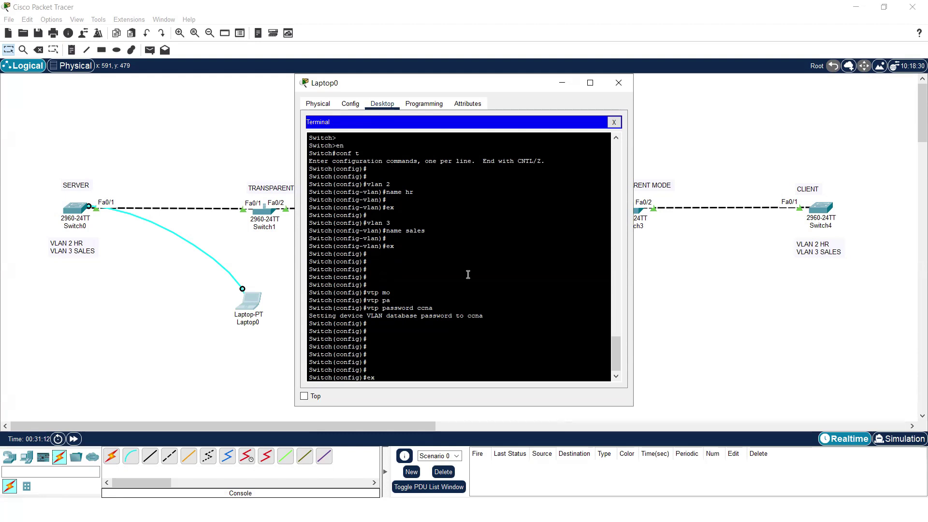
{"action": "type", "text": "ex"}
{"action": "key", "text": "Return"}
{"action": "key", "text": "Return"}
{"action": "key", "text": "Return"}
{"action": "type", "text": "show vtp st"}
{"action": "key", "text": "Tab"}
{"action": "key", "text": "Return"}
{"action": "key", "text": "Return"}
{"action": "key", "text": "Return"}
{"action": "key", "text": "Return"}
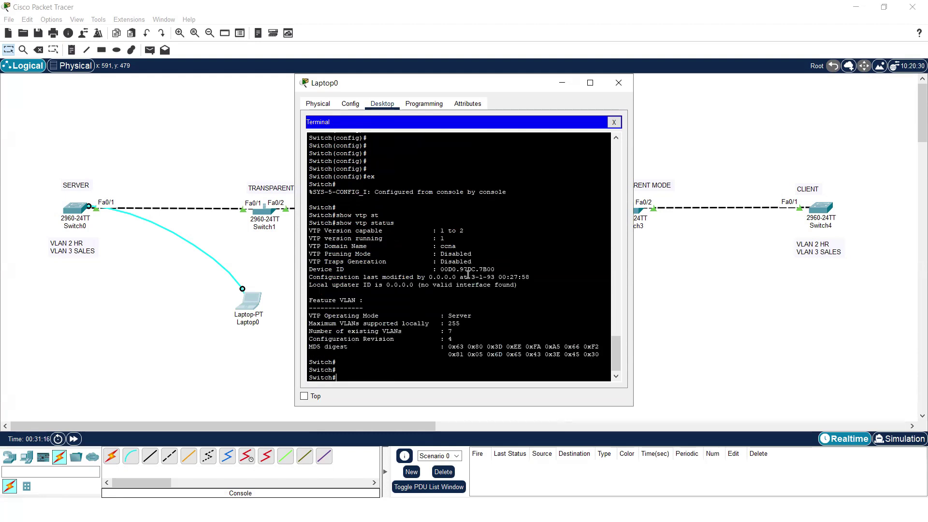
{"action": "left_click_drag", "start_coordinate": [479, 241], "coordinate": [303, 237]}
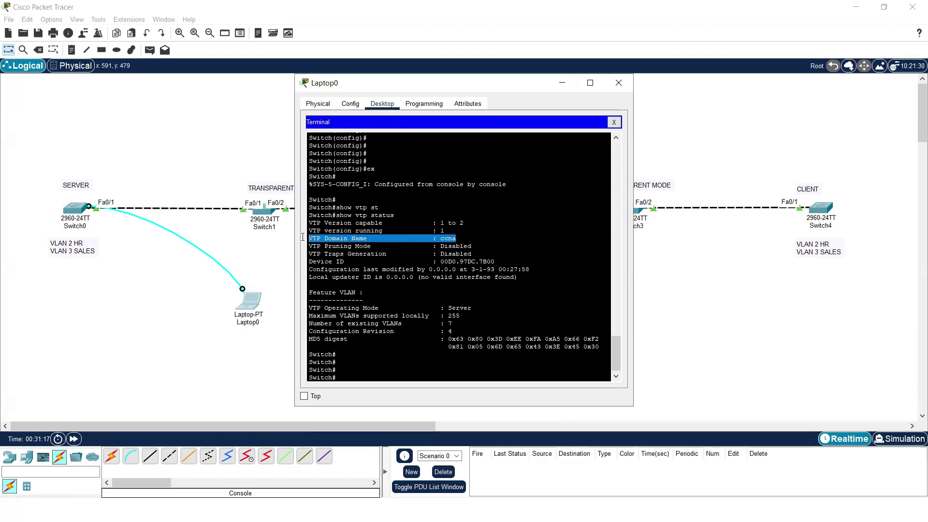
{"action": "left_click", "coordinate": [433, 373]}
- Run show run from the laptop terminal and page through Switch0's running configuration
{"action": "key", "text": "Return"}
{"action": "key", "text": "Return"}
{"action": "type", "text": "s"}
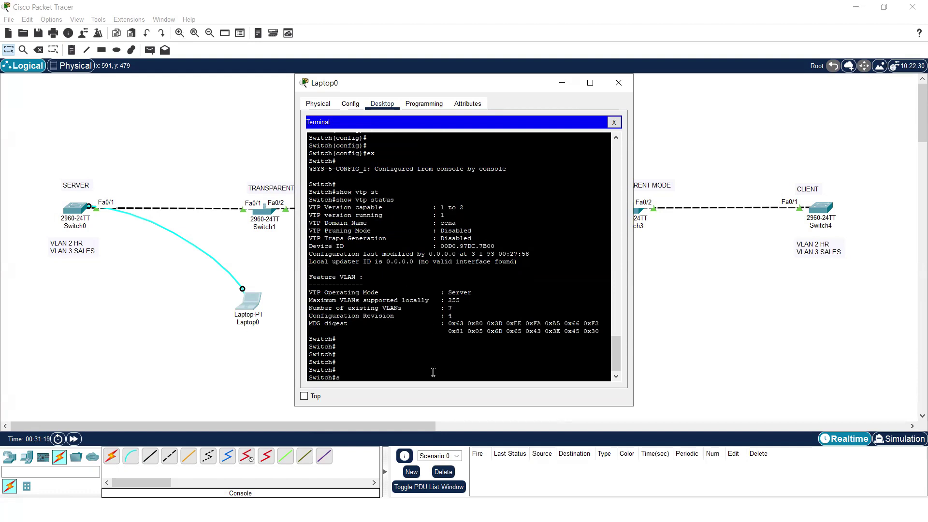
{"action": "type", "text": "how run"}
{"action": "key", "text": "Return"}
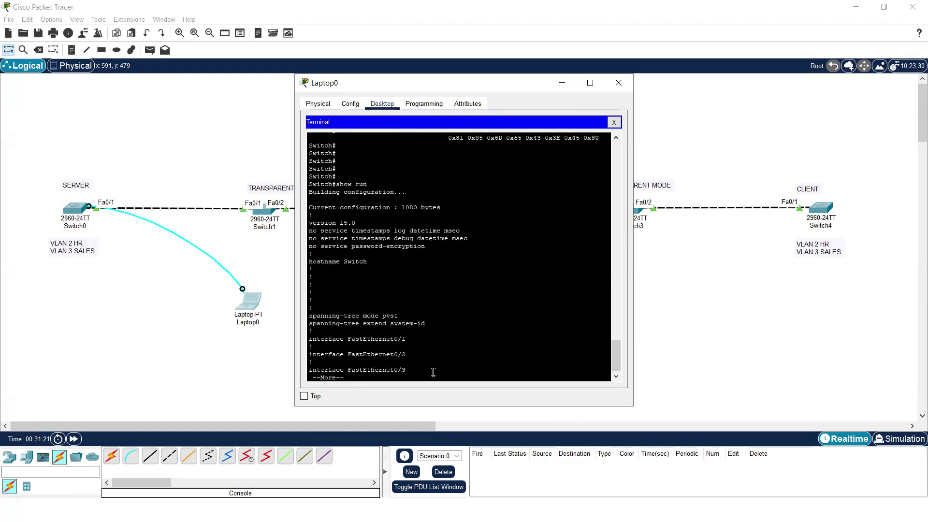
{"action": "key", "text": "Return"}
{"action": "key", "text": "Return"}
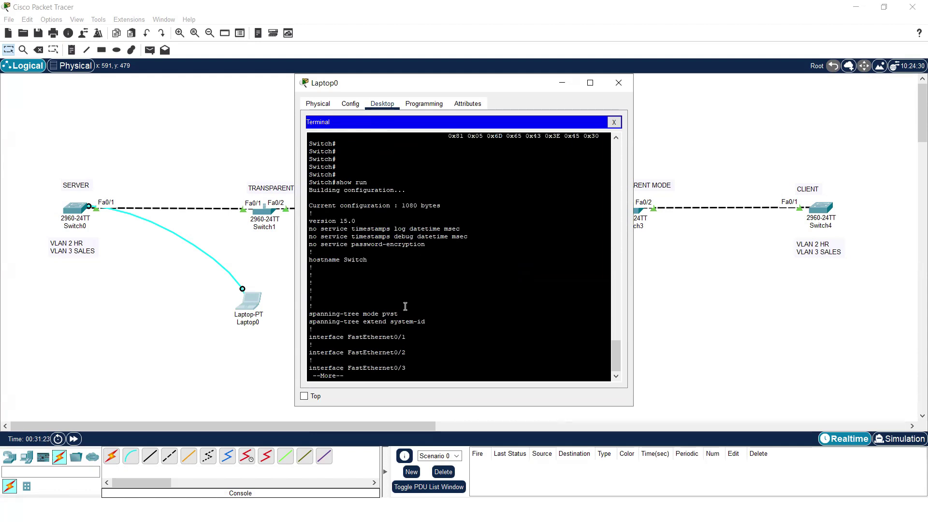
{"action": "key", "text": "q"}
{"action": "key", "text": "Return"}
{"action": "key", "text": "Return"}
{"action": "key", "text": "Return"}
{"action": "key", "text": "Return"}
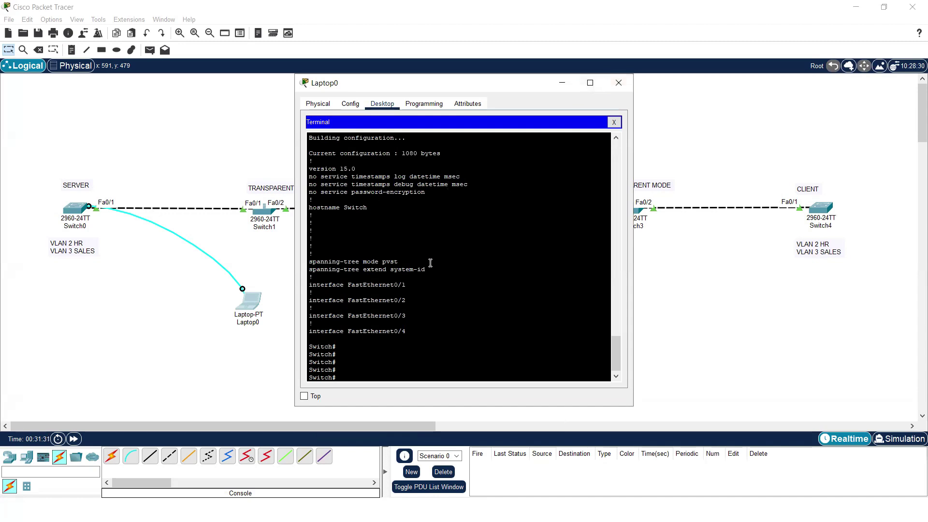
{"action": "type", "text": "show run"}
{"action": "key", "text": "Return"}
{"action": "key", "text": "space"}
{"action": "key", "text": "space"}
{"action": "key", "text": "space"}
{"action": "key", "text": "Return"}
{"action": "key", "text": "Return"}
{"action": "key", "text": "Return"}
{"action": "key", "text": "Return"}
{"action": "key", "text": "Return"}
{"action": "key", "text": "Return"}
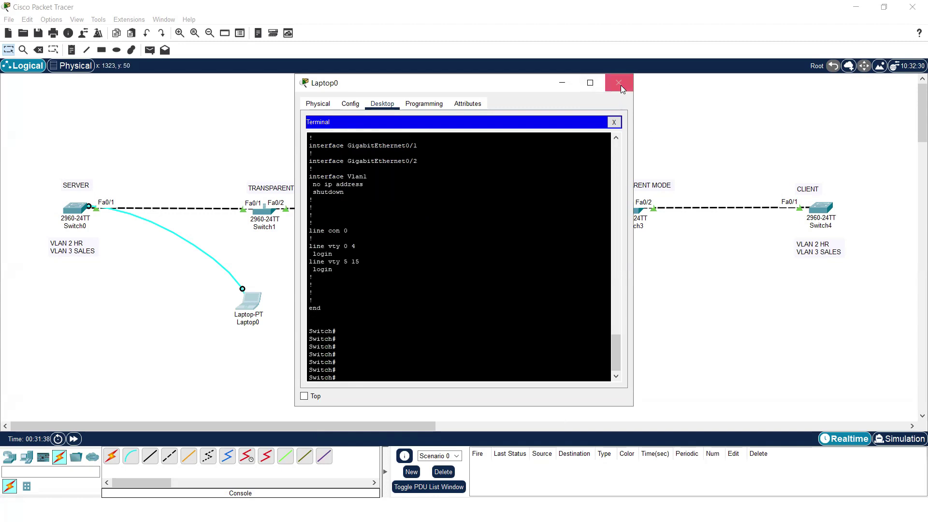
- Close Laptop0's window and bring up Switch0's command line
{"action": "left_click", "coordinate": [622, 87]}
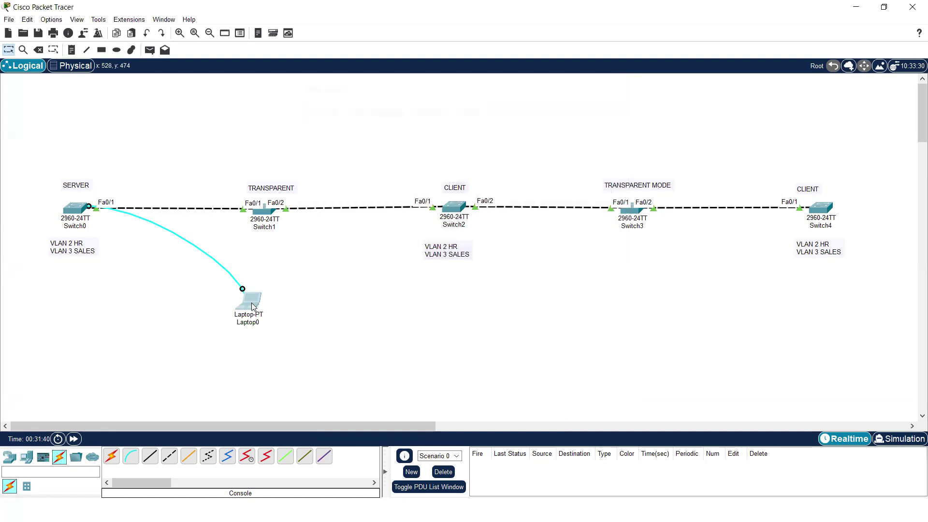
{"action": "left_click", "coordinate": [251, 302]}
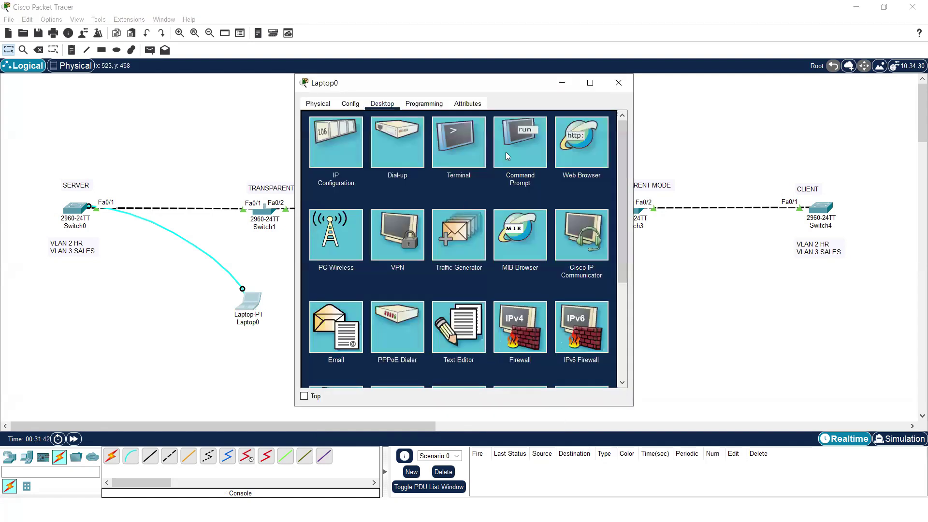
{"action": "left_click", "coordinate": [460, 149]}
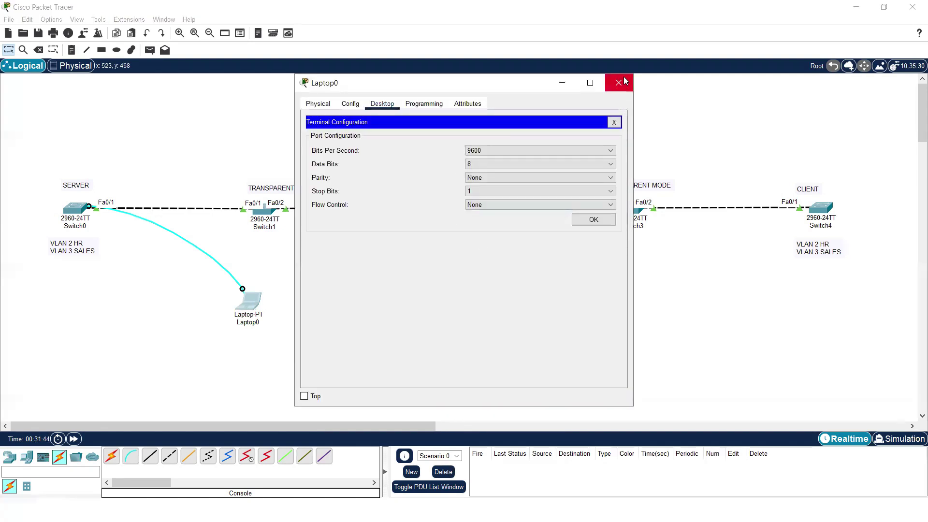
{"action": "left_click", "coordinate": [619, 83]}
{"action": "left_click", "coordinate": [75, 208]}
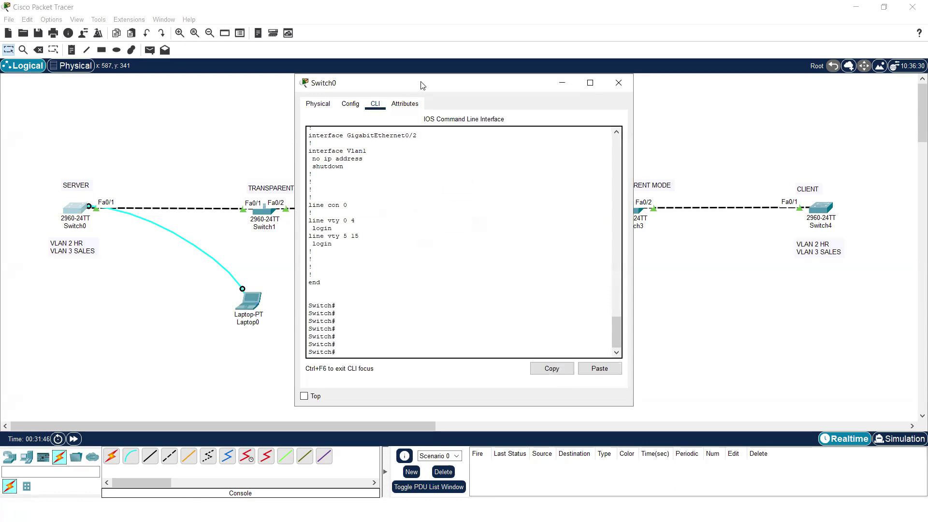
- Set an enable password on Switch0 in global configuration mode
{"action": "left_click_drag", "start_coordinate": [429, 85], "coordinate": [532, 87]}
{"action": "key", "text": "Return"}
{"action": "key", "text": "Return"}
{"action": "type", "text": "con"}
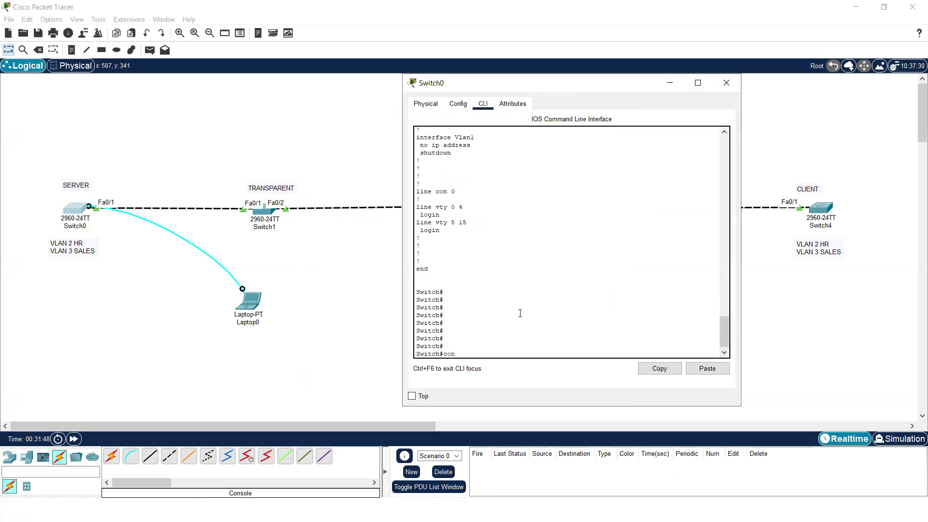
{"action": "type", "text": "f t"}
{"action": "key", "text": "Return"}
{"action": "key", "text": "Return"}
{"action": "key", "text": "Return"}
{"action": "key", "text": "Return"}
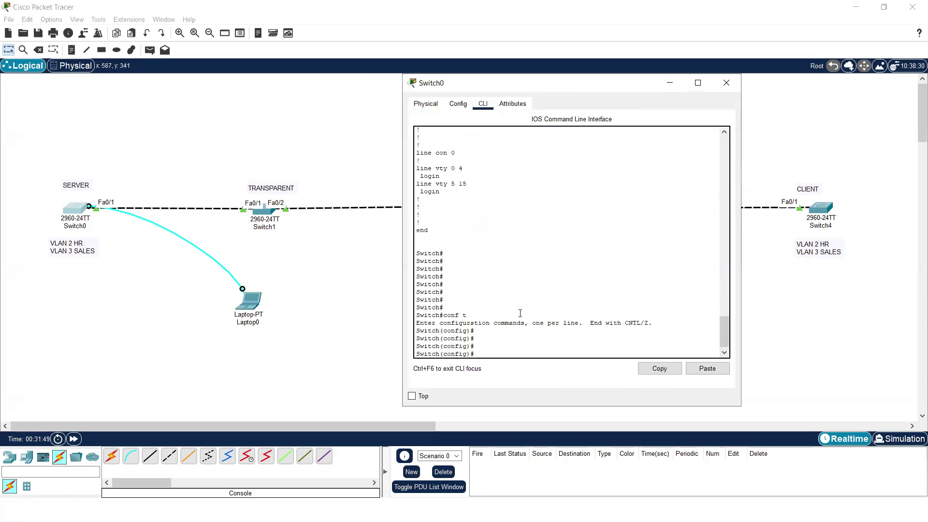
{"action": "type", "text": "en"}
{"action": "key", "text": "Tab"}
{"action": "type", "text": "able"}
{"action": "key", "text": "BackSpace"}
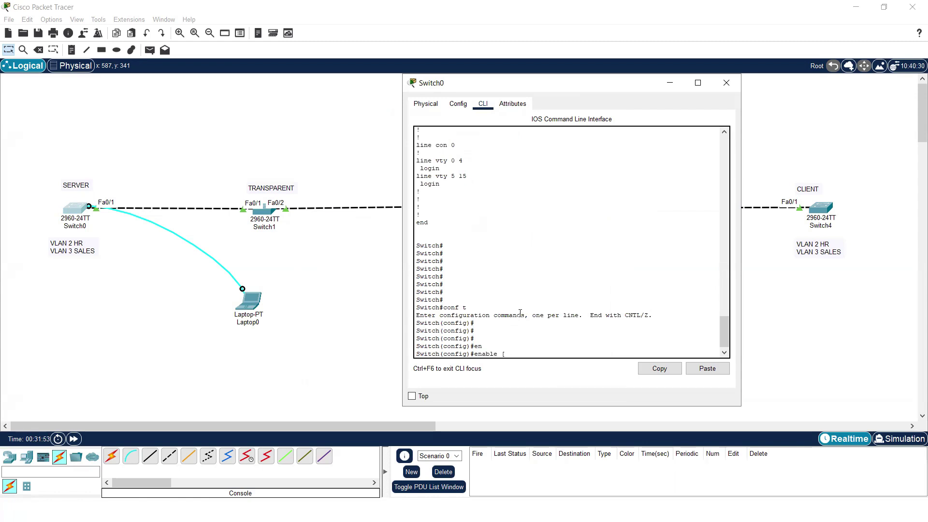
{"action": "type", "text": "a"}
{"action": "key", "text": "Tab"}
{"action": "type", "text": "ccn"}
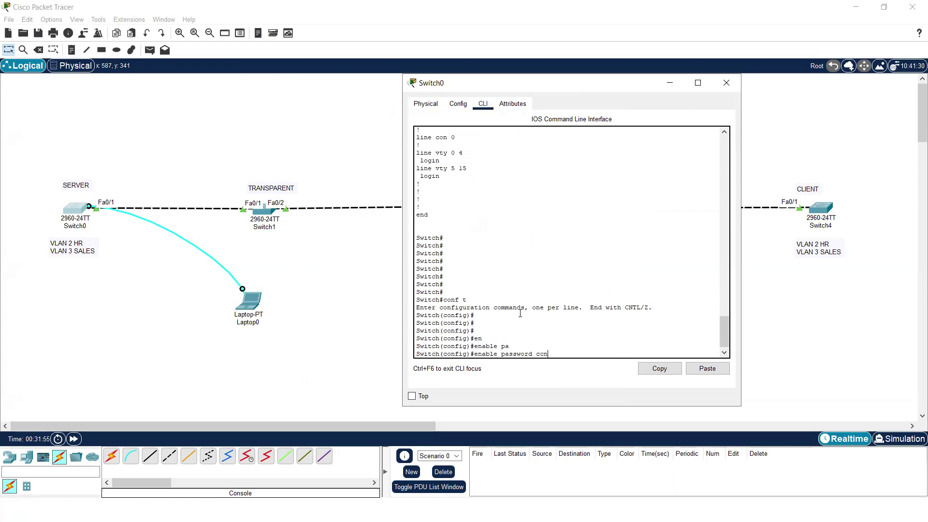
{"action": "type", "text": "p"}
{"action": "key", "text": "Return"}
{"action": "key", "text": "Return"}
{"action": "key", "text": "Return"}
{"action": "key", "text": "Return"}
{"action": "key", "text": "Return"}
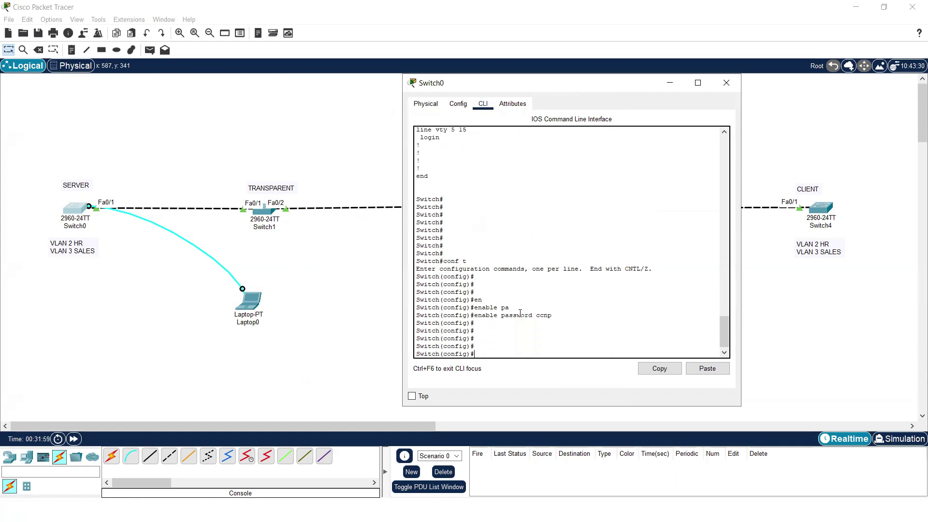
- Exit configuration mode and log out of Switch0's console session
{"action": "type", "text": "ex"}
{"action": "key", "text": "Return"}
{"action": "key", "text": "Return"}
{"action": "key", "text": "Return"}
{"action": "type", "text": "shpow"}
{"action": "key", "text": "BackSpace"}
{"action": "key", "text": "BackSpace"}
{"action": "key", "text": "BackSpace"}
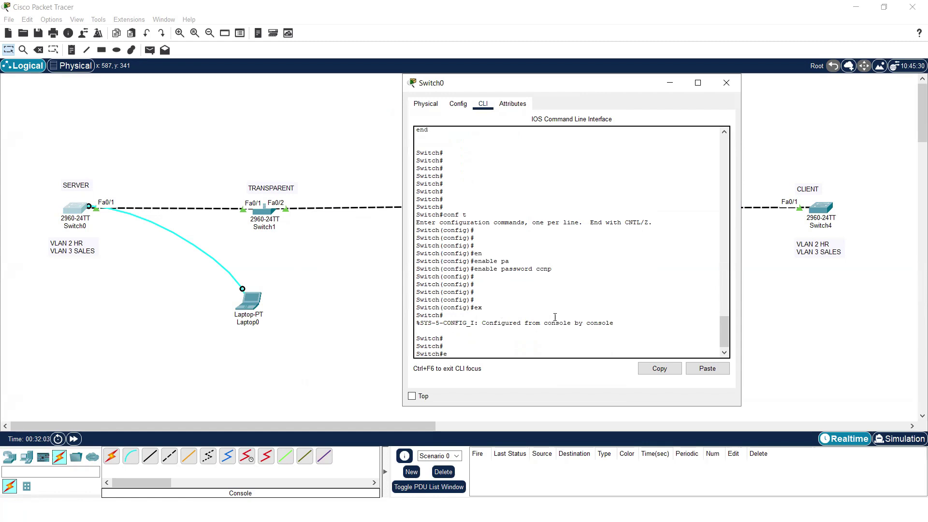
{"action": "type", "text": "ex"}
{"action": "key", "text": "Return"}
{"action": "key", "text": "Return"}
{"action": "key", "text": "Return"}
{"action": "key", "text": "Return"}
{"action": "type", "text": "en"}
{"action": "key", "text": "Return"}
{"action": "key", "text": "Return"}
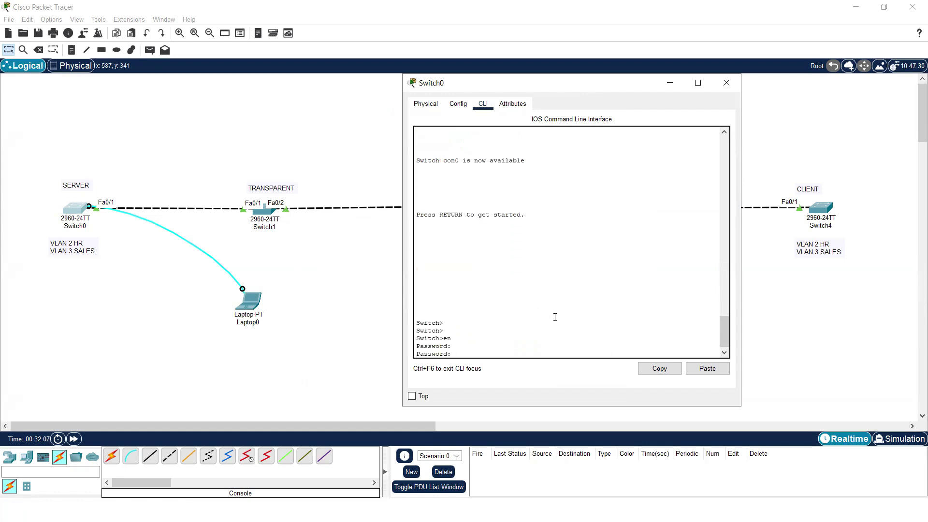
- Enter the enable password and page through show run to see the unencrypted enable password
{"action": "key", "text": "Return"}
{"action": "key", "text": "Return"}
{"action": "key", "text": "Return"}
{"action": "key", "text": "Return"}
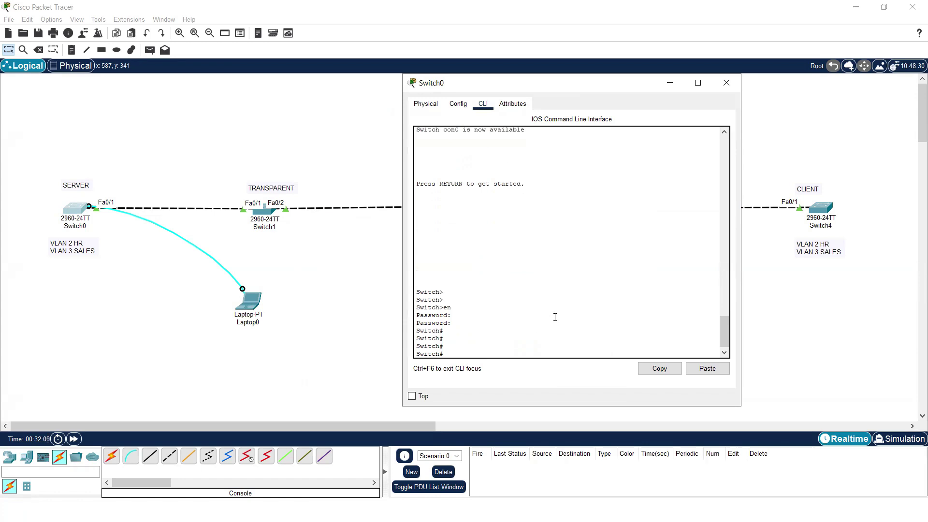
{"action": "type", "text": "show i run"}
{"action": "key", "text": "Return"}
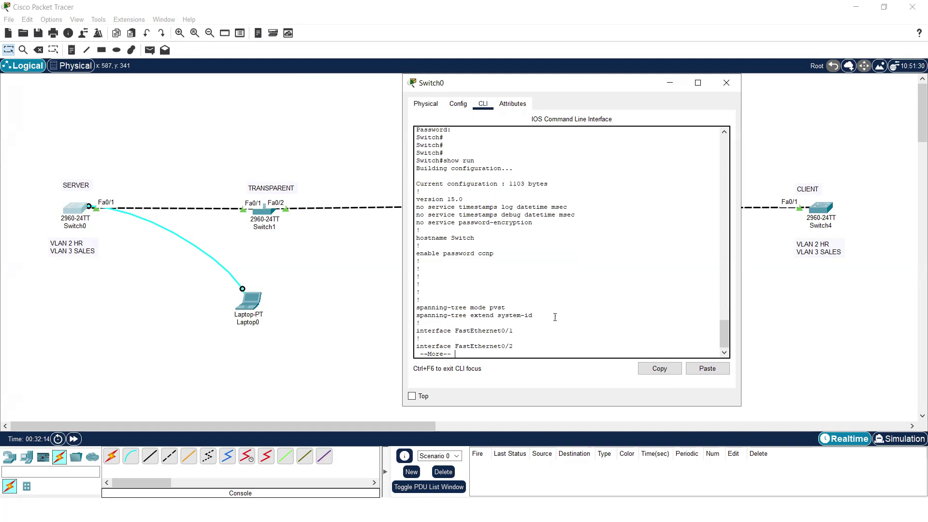
{"action": "key", "text": "Return"}
{"action": "key", "text": "Return"}
{"action": "key", "text": "Return"}
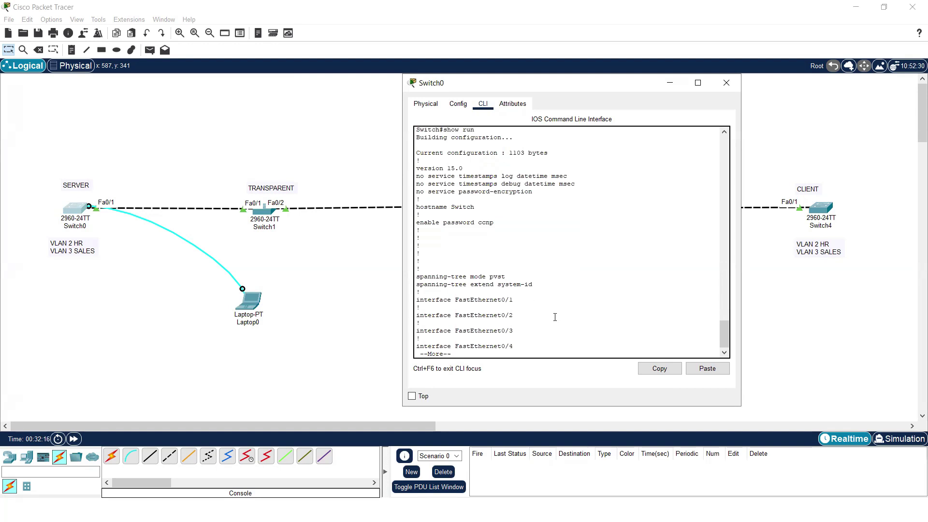
{"action": "key", "text": "Return"}
{"action": "key", "text": "Return"}
{"action": "key", "text": "Return"}
{"action": "key", "text": "Return"}
{"action": "key", "text": "Return"}
{"action": "key", "text": "Return"}
{"action": "key", "text": "Return"}
{"action": "key", "text": "Return"}
{"action": "key", "text": "Return"}
{"action": "key", "text": "Return"}
{"action": "key", "text": "Return"}
{"action": "key", "text": "Return"}
{"action": "key", "text": "Return"}
{"action": "key", "text": "Return"}
{"action": "key", "text": "Return"}
{"action": "key", "text": "Return"}
{"action": "key", "text": "Return"}
{"action": "key", "text": "Return"}
{"action": "key", "text": "Return"}
{"action": "key", "text": "Return"}
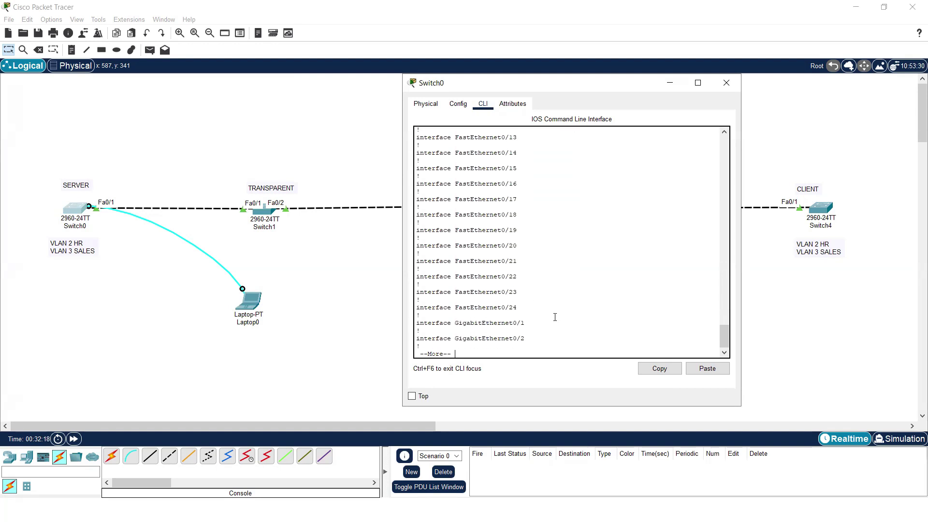
{"action": "key", "text": "Return"}
{"action": "key", "text": "Return"}
{"action": "type", "text": "on"}
{"action": "key", "text": "BackSpace"}
{"action": "key", "text": "BackSpace"}
{"action": "type", "text": "cp"}
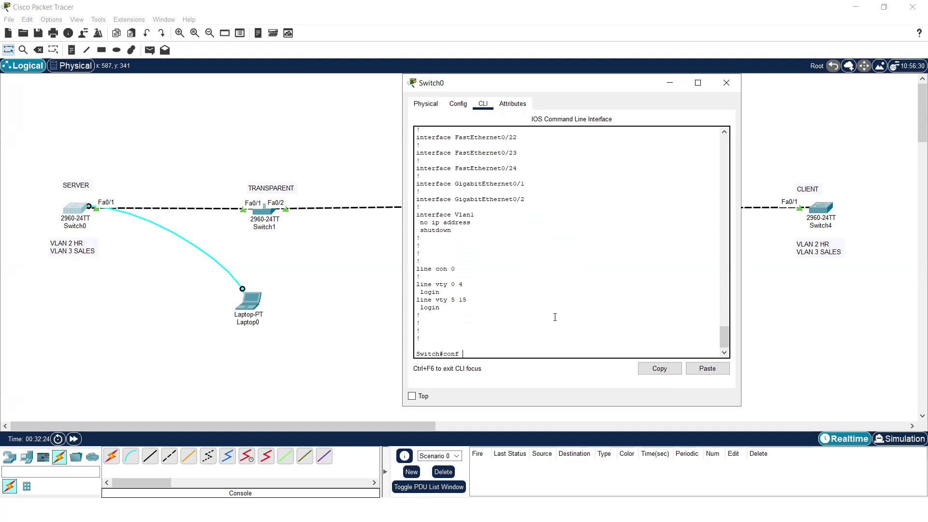
- Remove Switch0's plain enable password with no enable password in global configuration
{"action": "key", "text": "Return"}
{"action": "key", "text": "Return"}
{"action": "key", "text": "Return"}
{"action": "key", "text": "Return"}
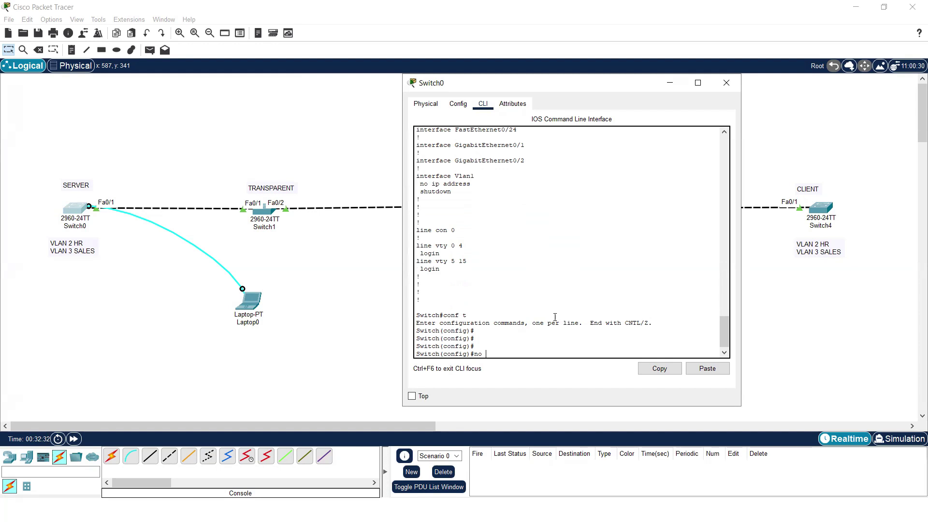
{"action": "type", "text": "en"}
{"action": "key", "text": "Tab"}
{"action": "type", "text": "p"}
{"action": "key", "text": "Tab"}
{"action": "key", "text": "Return"}
{"action": "key", "text": "Return"}
{"action": "key", "text": "Return"}
{"action": "key", "text": "Return"}
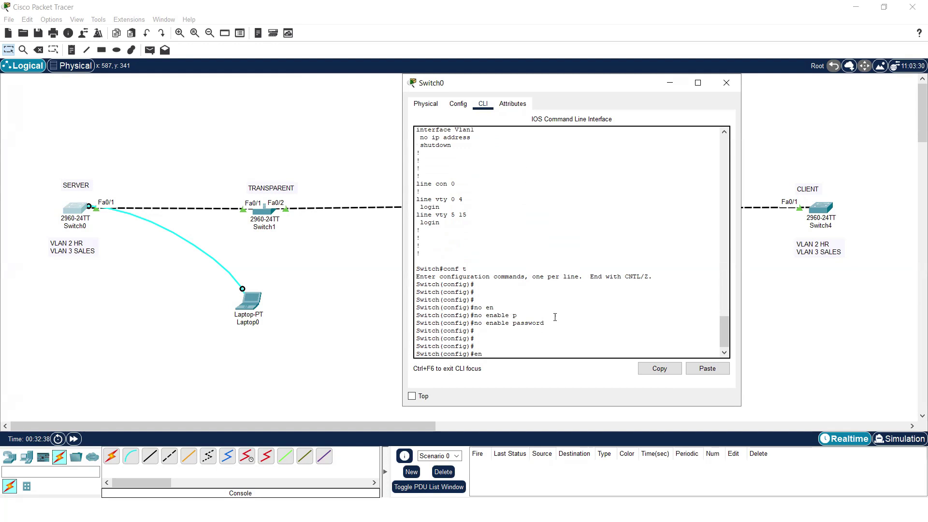
- Set an enable secret on Switch0, then exit back to the Switch> user prompt
{"action": "type", "text": "en"}
{"action": "key", "text": "Tab"}
{"action": "type", "text": "a"}
{"action": "key", "text": "Tab"}
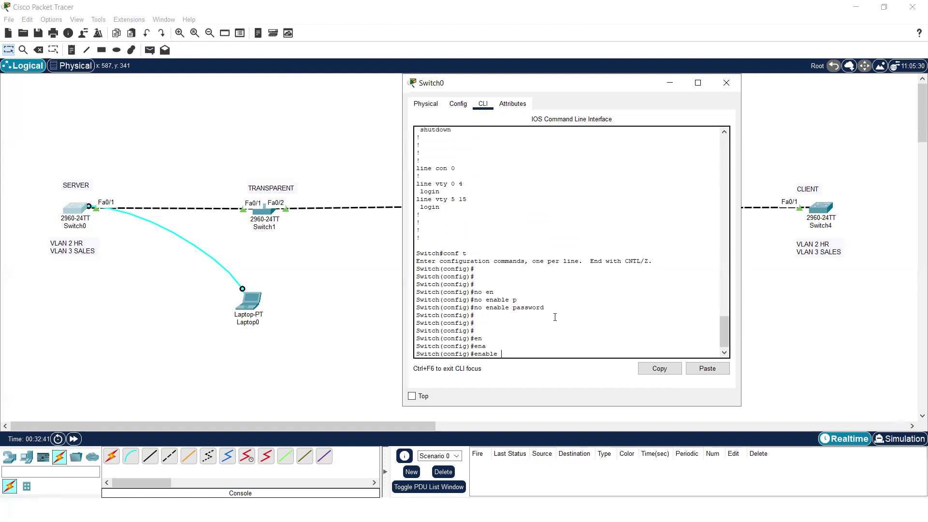
{"action": "type", "text": "se"}
{"action": "key", "text": "Tab"}
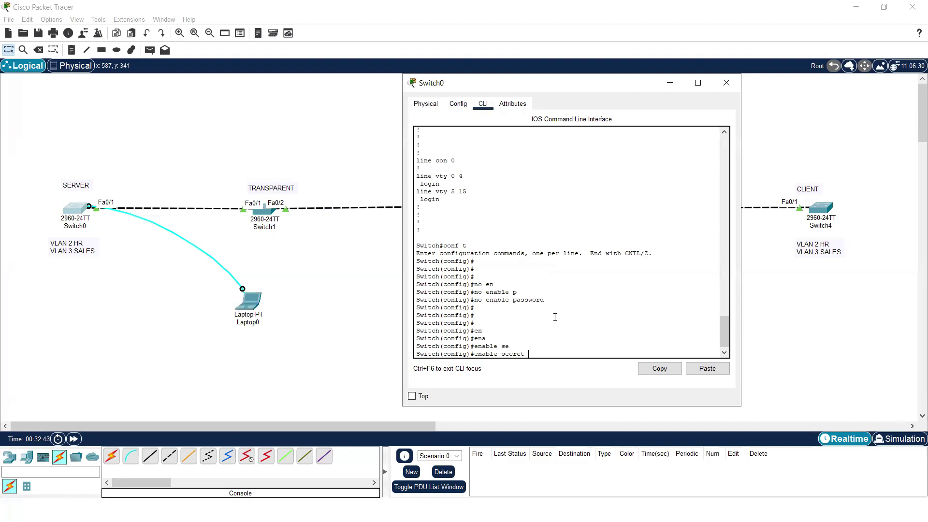
{"action": "key", "text": "Return"}
{"action": "key", "text": "Return"}
{"action": "key", "text": "Return"}
{"action": "key", "text": "Return"}
{"action": "type", "text": "ex"}
{"action": "key", "text": "Return"}
{"action": "key", "text": "Return"}
{"action": "type", "text": "exit"}
{"action": "key", "text": "Return"}
{"action": "key", "text": "Return"}
{"action": "key", "text": "Return"}
{"action": "key", "text": "Return"}
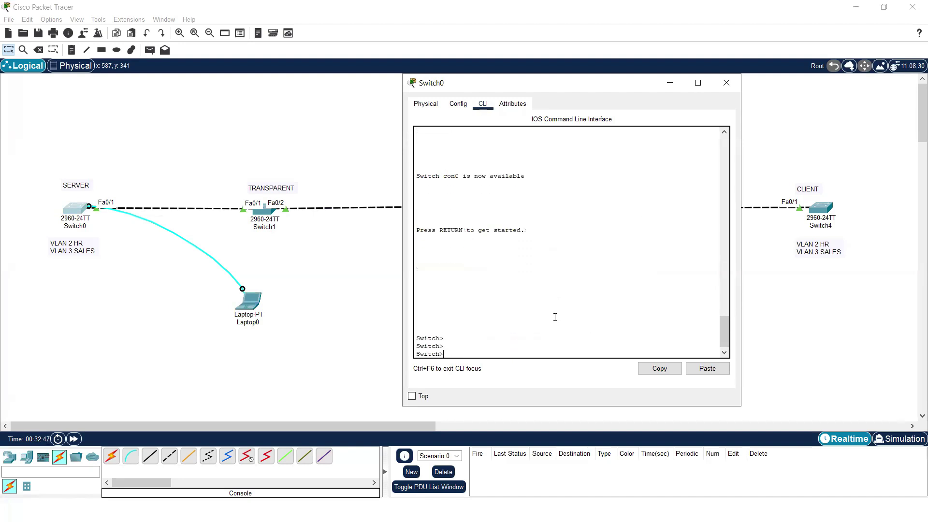
- Log in with the new enable secret and confirm show run lists it as 'enable secret 5'
{"action": "type", "text": "en"}
{"action": "key", "text": "Return"}
{"action": "key", "text": "Return"}
{"action": "key", "text": "Return"}
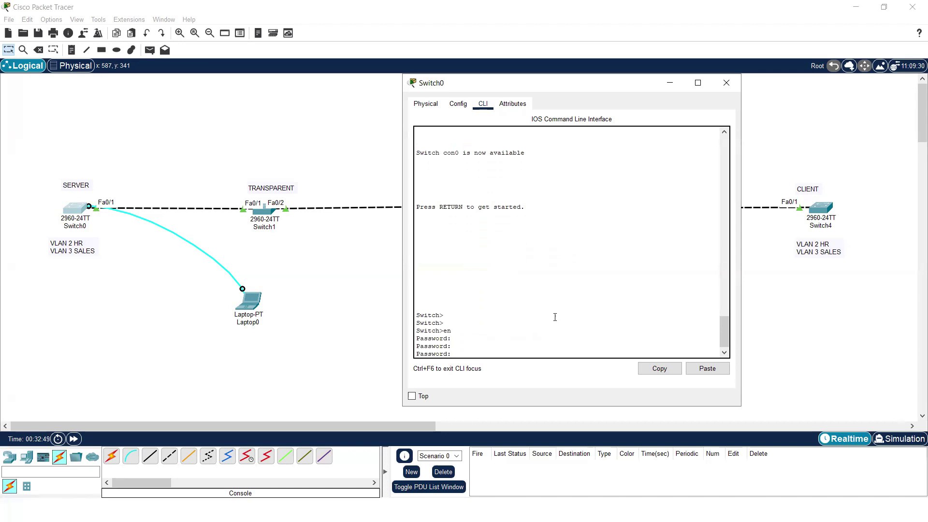
{"action": "type", "text": "ccie"}
{"action": "key", "text": "Return"}
{"action": "key", "text": "Return"}
{"action": "key", "text": "Return"}
{"action": "type", "text": "show"}
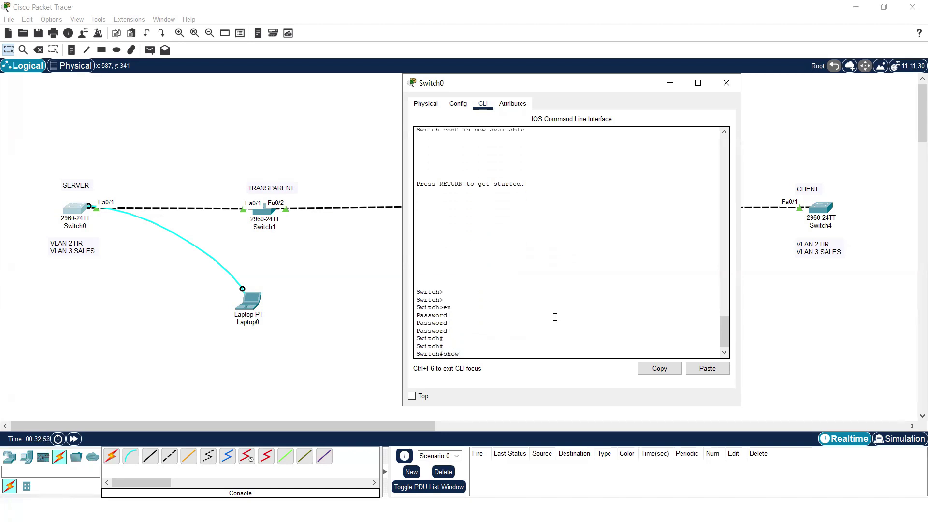
{"action": "type", "text": " run"}
{"action": "key", "text": "Return"}
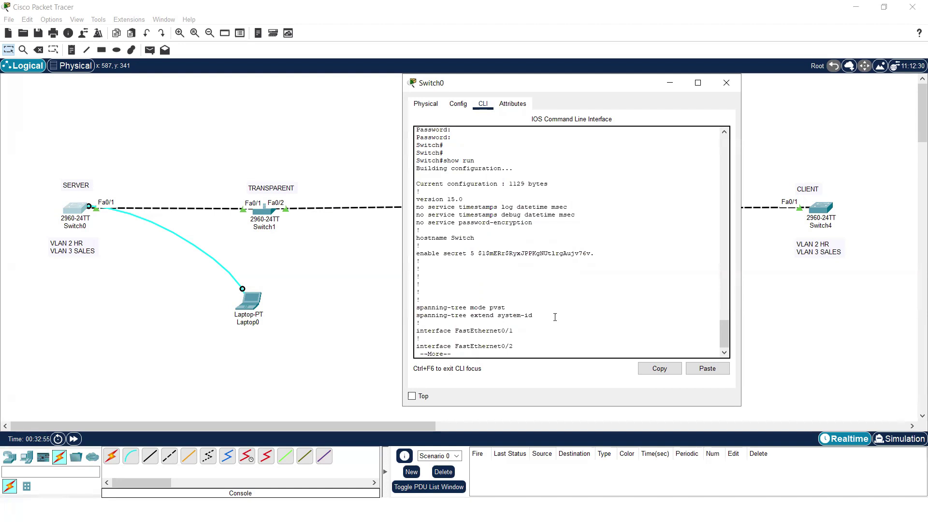
{"action": "left_click_drag", "start_coordinate": [416, 256], "coordinate": [608, 257]}
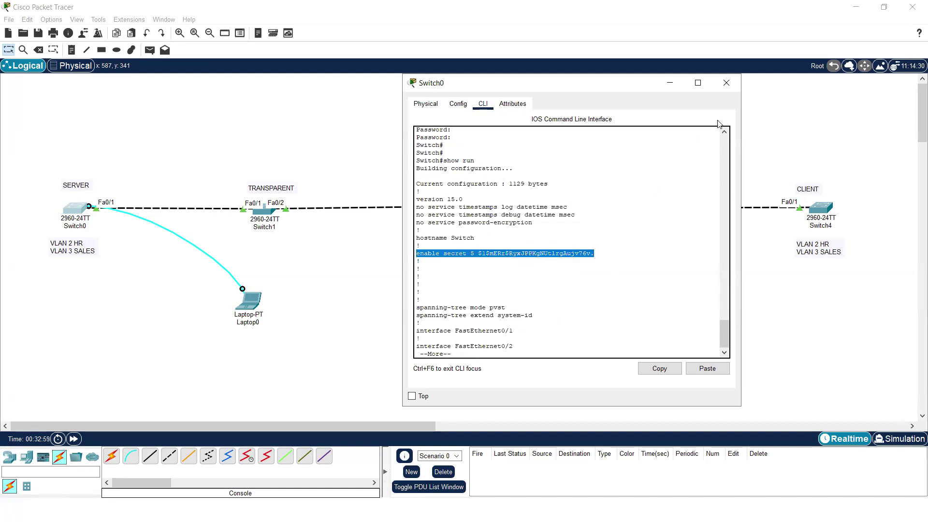
- Close Switch0's window to return to the full five-switch topology
{"action": "left_click", "coordinate": [726, 83]}
{"action": "left_click_drag", "start_coordinate": [199, 152], "coordinate": [748, 294]}
{"action": "left_click", "coordinate": [457, 279]}
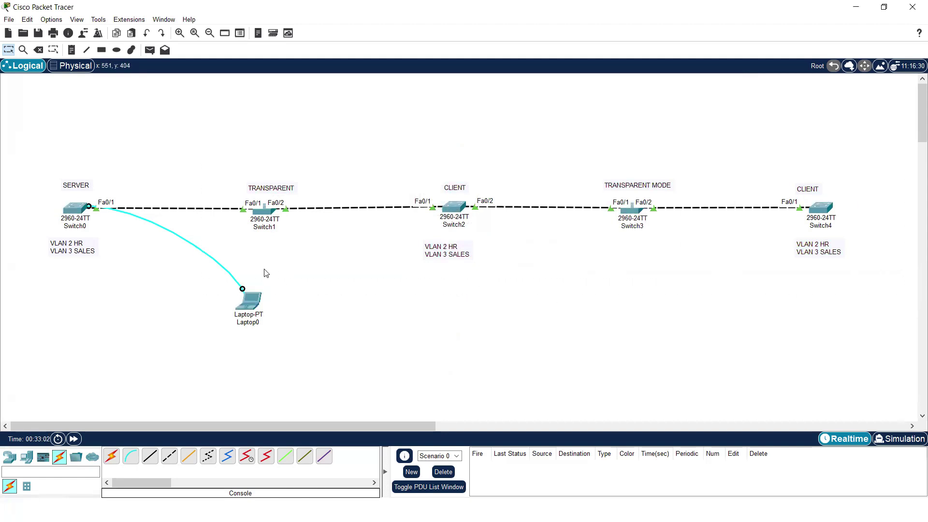
{"action": "left_click", "coordinate": [255, 302]}
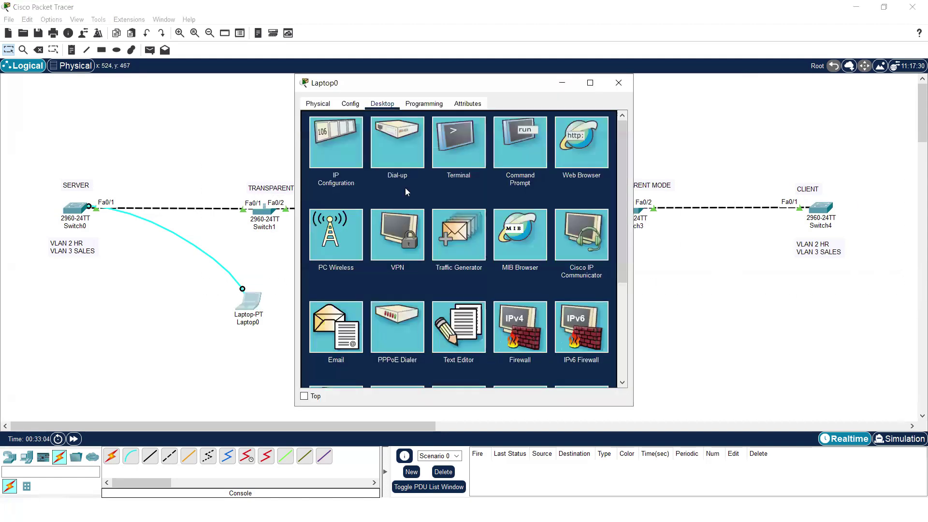
{"action": "left_click", "coordinate": [520, 143]}
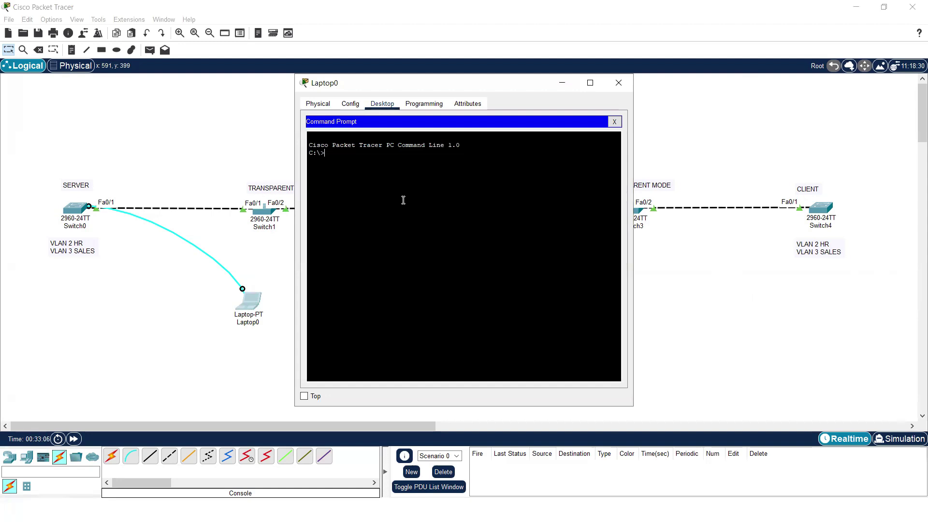
{"action": "left_click", "coordinate": [619, 82]}
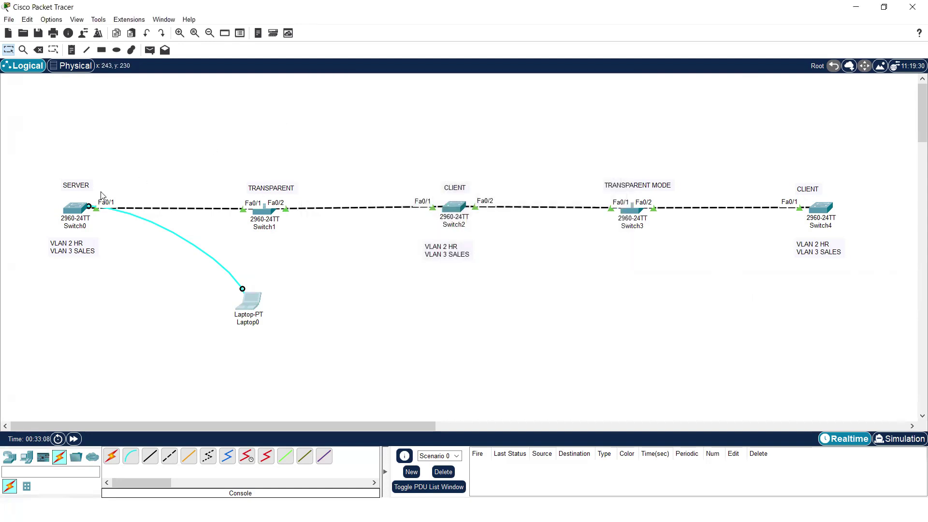
{"action": "left_click", "coordinate": [76, 207]}
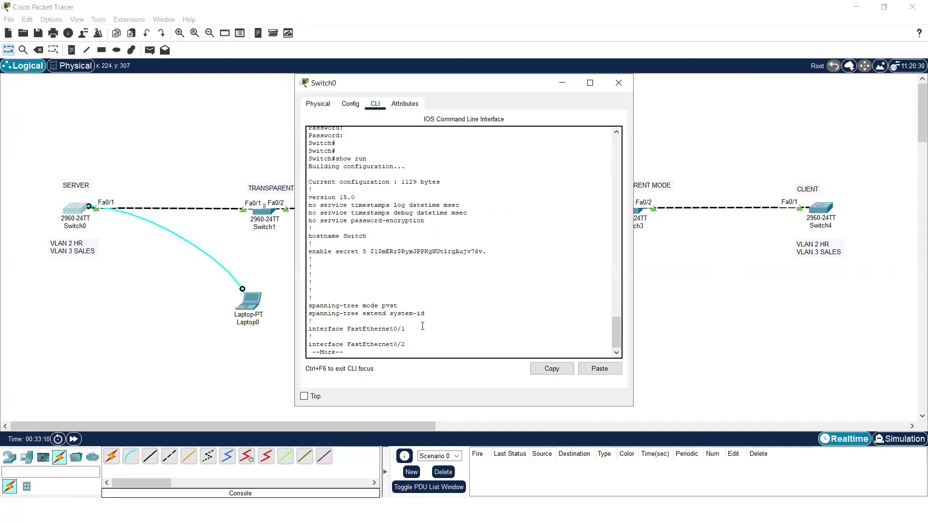
{"action": "key", "text": "q"}
{"action": "key", "text": "Return"}
{"action": "key", "text": "Return"}
{"action": "type", "text": "show vtp"}
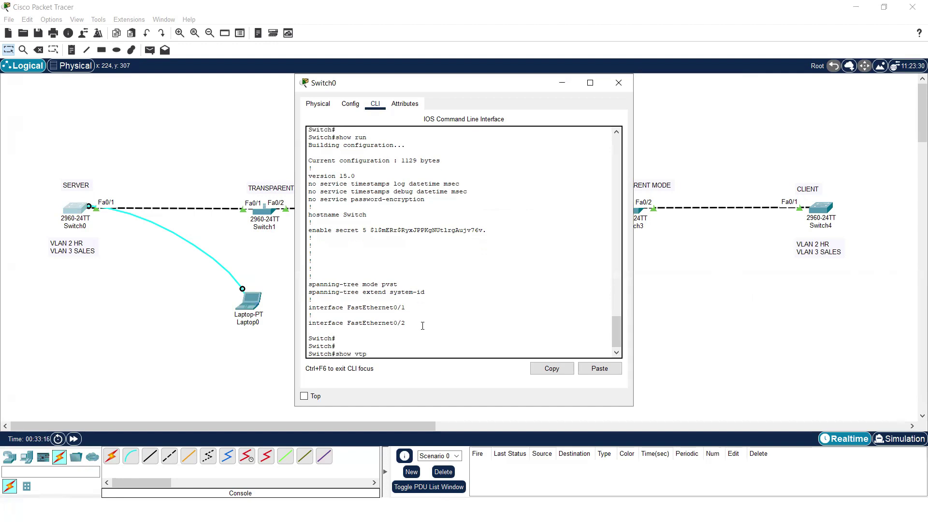
{"action": "type", "text": " st"}
{"action": "key", "text": "Tab"}
{"action": "key", "text": "Return"}
{"action": "key", "text": "Return"}
{"action": "key", "text": "Return"}
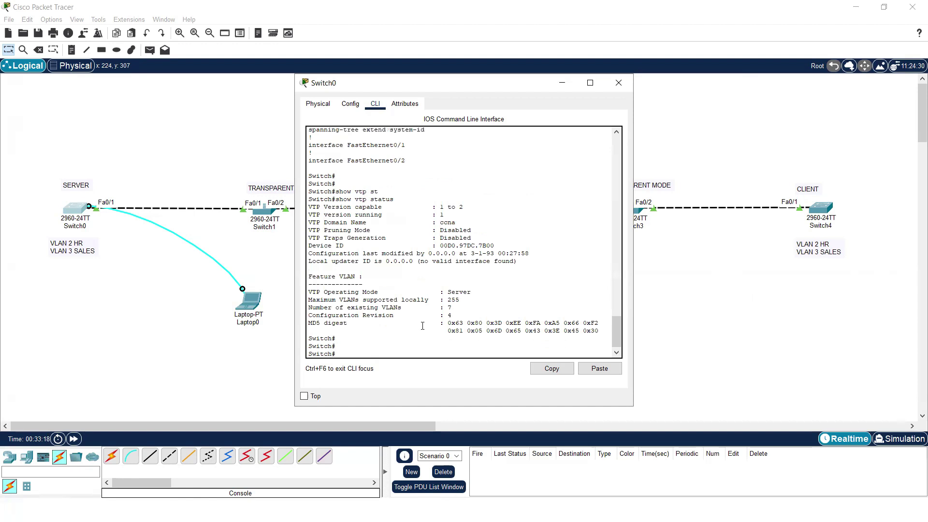
{"action": "left_click_drag", "start_coordinate": [452, 315], "coordinate": [301, 315]}
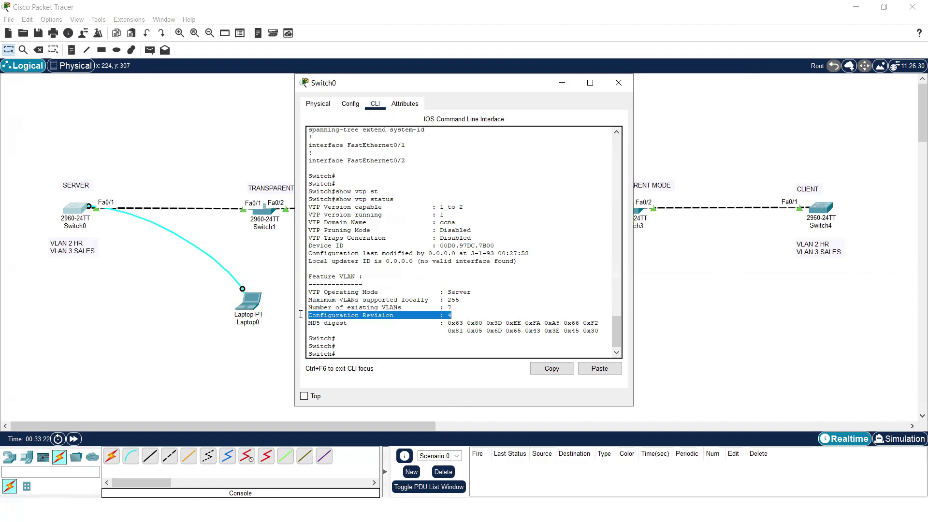
{"action": "left_click", "coordinate": [619, 83]}
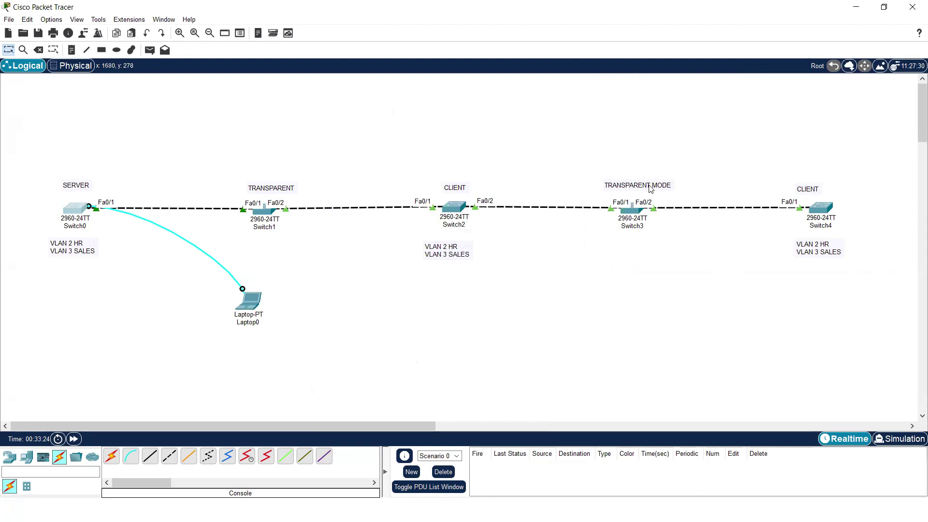
{"action": "left_click", "coordinate": [72, 216]}
{"action": "key", "text": "Return"}
{"action": "key", "text": "Return"}
{"action": "key", "text": "Return"}
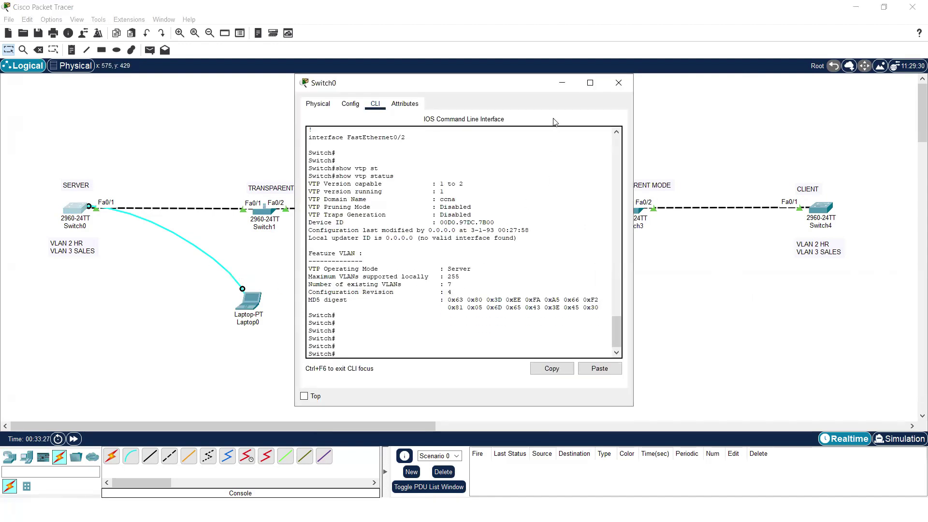
{"action": "left_click", "coordinate": [561, 85]}
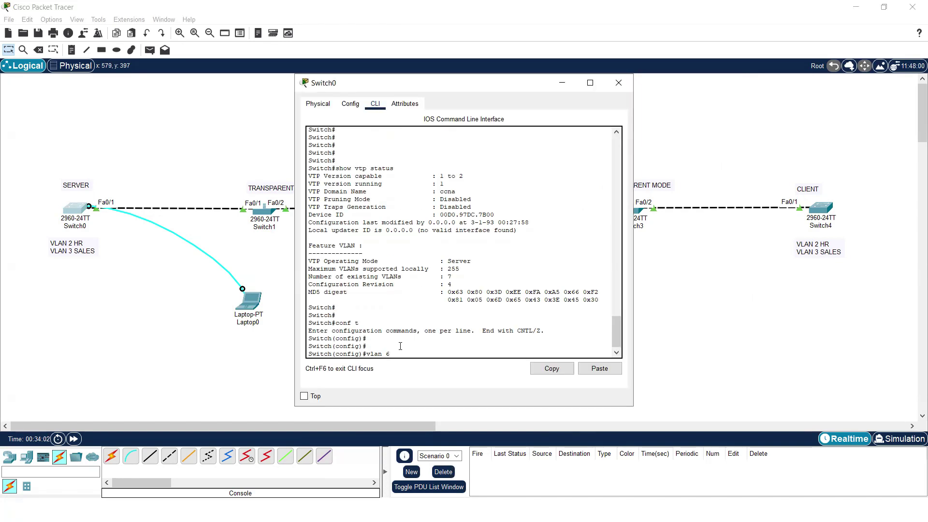
- Create VLAN 6 on Switch0, name it engineering, and return to privileged mode
{"action": "key", "text": "Return"}
{"action": "key", "text": "Return"}
{"action": "key", "text": "Return"}
{"action": "type", "text": "name engineering"}
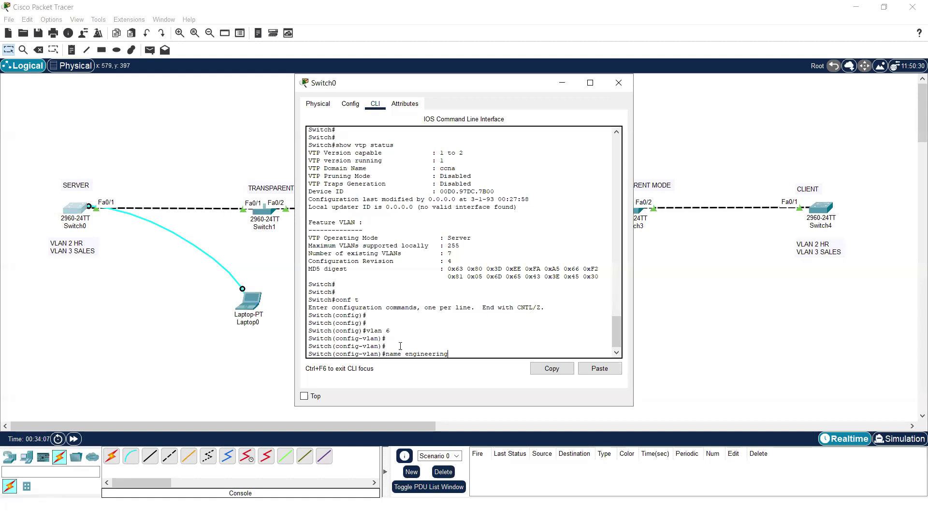
{"action": "key", "text": "Return"}
{"action": "key", "text": "Return"}
{"action": "key", "text": "Return"}
{"action": "type", "text": "ex"}
{"action": "key", "text": "Return"}
{"action": "key", "text": "Return"}
{"action": "key", "text": "Return"}
{"action": "key", "text": "Return"}
{"action": "type", "text": "ex"}
{"action": "key", "text": "Return"}
{"action": "key", "text": "Return"}
{"action": "key", "text": "Return"}
{"action": "key", "text": "Return"}
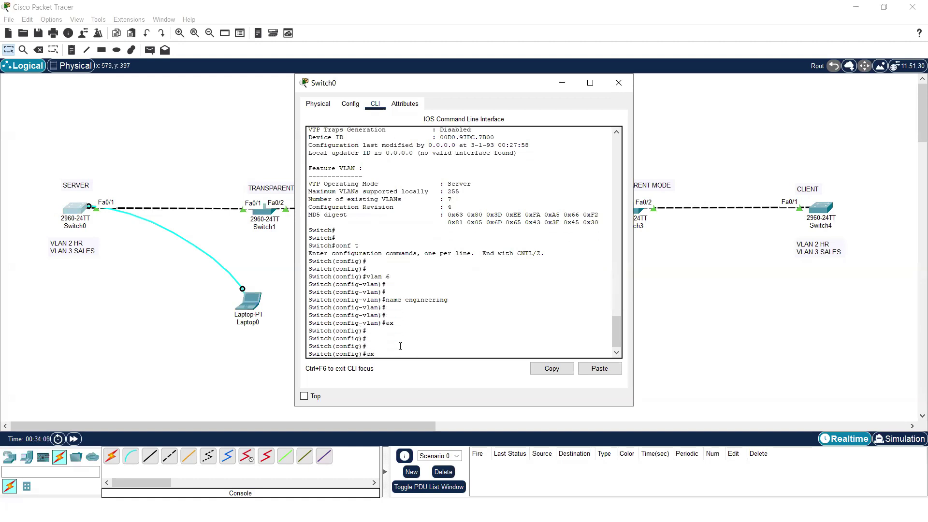
- Check with show vtp status that Switch0 now reports configuration revision 6
{"action": "type", "text": "show "}
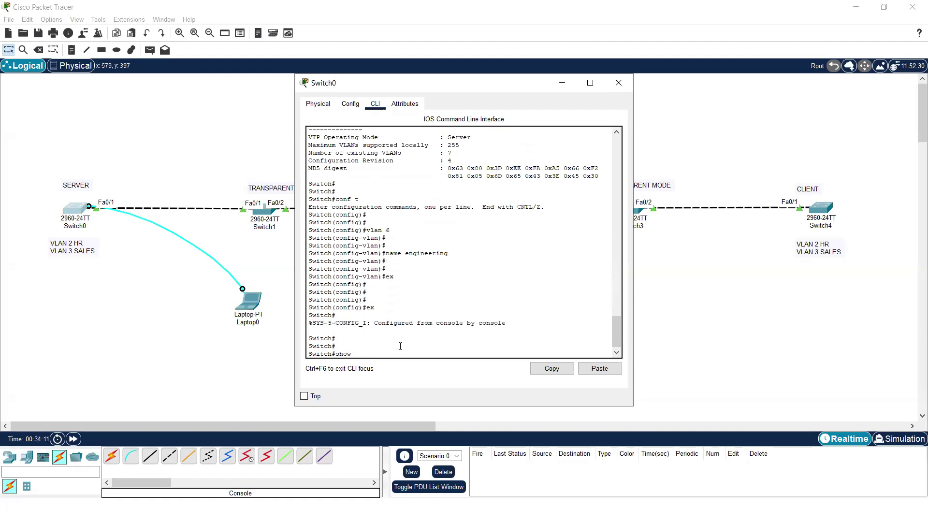
{"action": "type", "text": "vtp st"}
{"action": "key", "text": "Tab"}
{"action": "key", "text": "Return"}
{"action": "key", "text": "Return"}
{"action": "key", "text": "Return"}
{"action": "key", "text": "Return"}
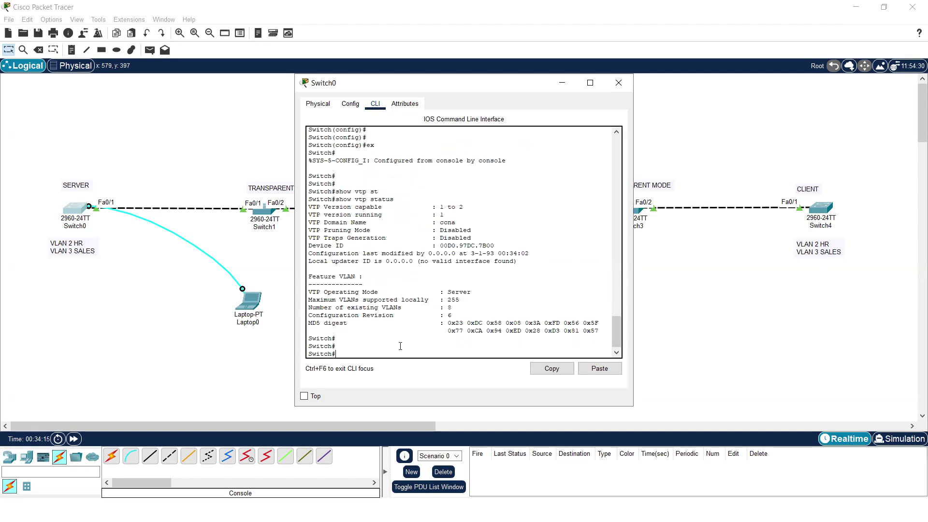
{"action": "left_click_drag", "start_coordinate": [472, 303], "coordinate": [292, 311]}
{"action": "left_click", "coordinate": [460, 303]}
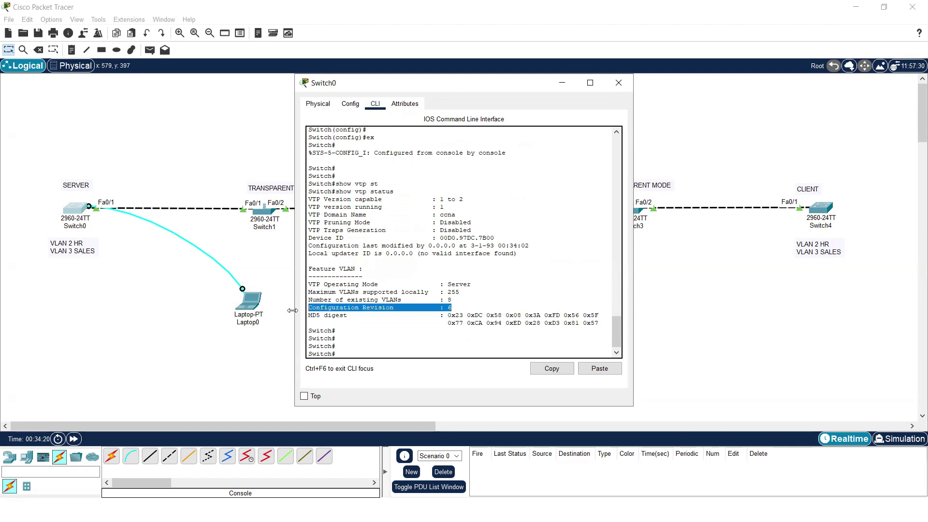